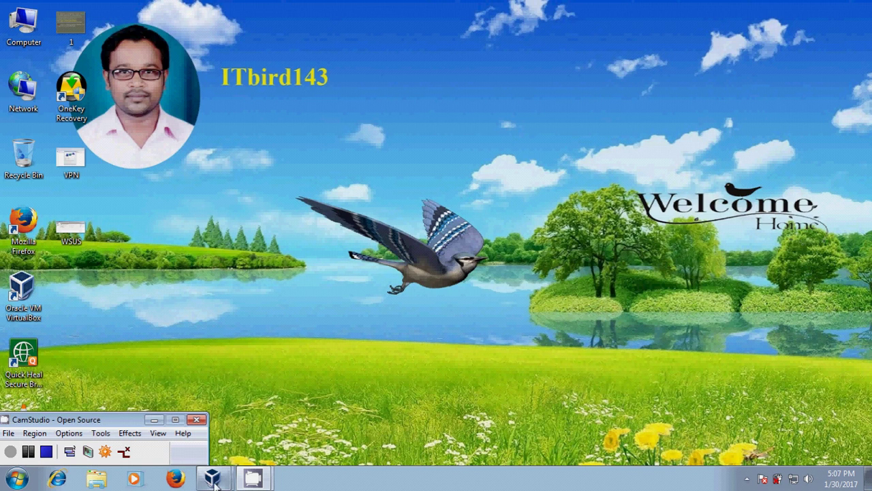
Bring the running 'server1 FTP' VirtualBox machine to the front from the taskbar preview
{"action": "mouse_move", "coordinate": [216, 478]}
{"action": "left_click", "coordinate": [220, 448]}
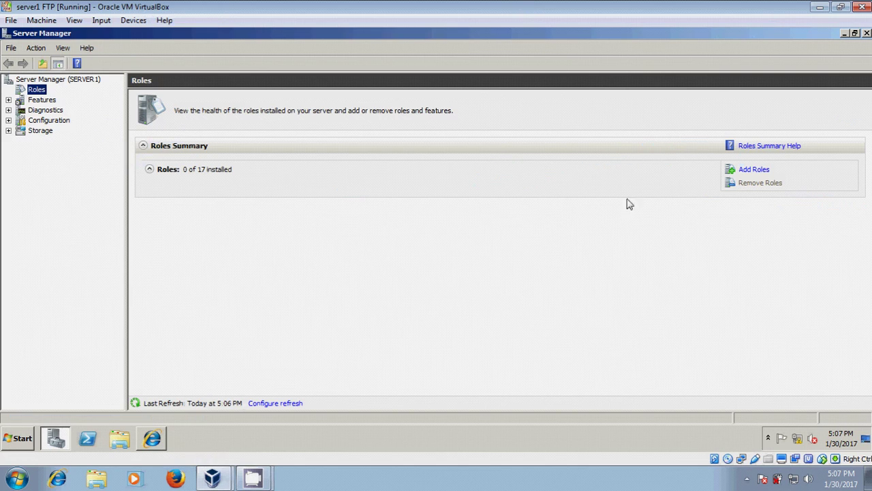
Start the Add Roles wizard and select the Web Server (IIS) role
{"action": "left_click", "coordinate": [754, 169]}
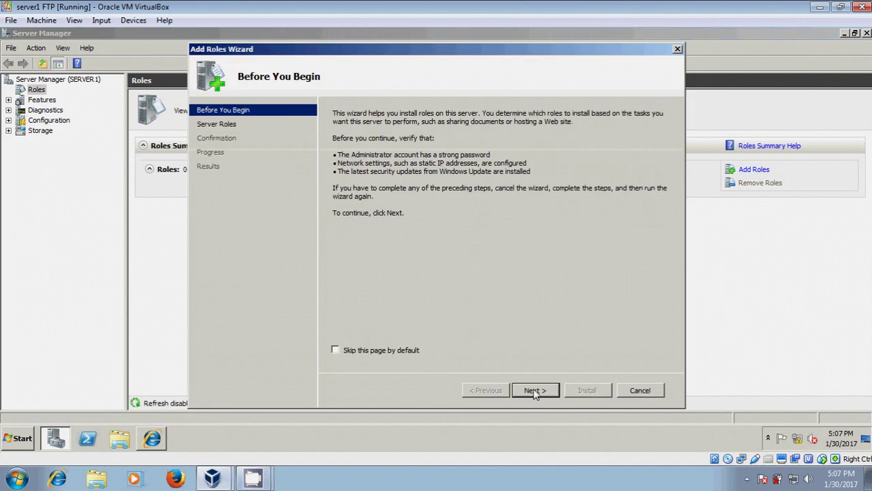
{"action": "left_click", "coordinate": [535, 390]}
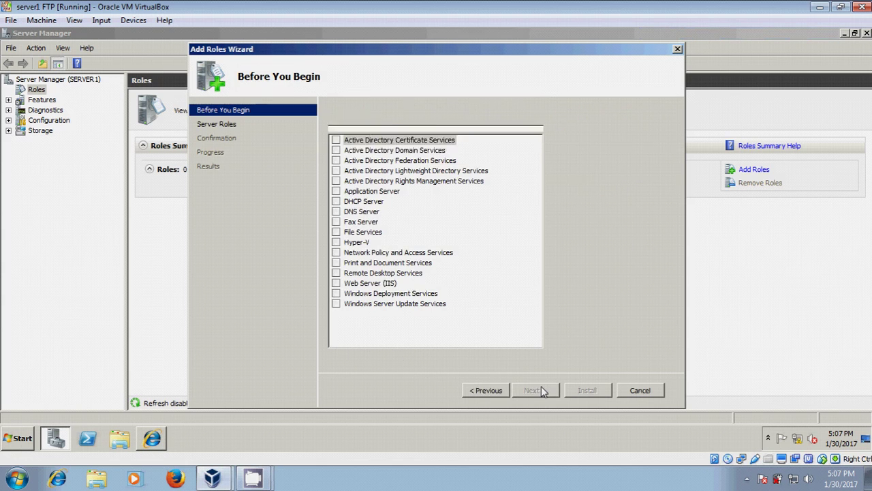
{"action": "left_click", "coordinate": [336, 283]}
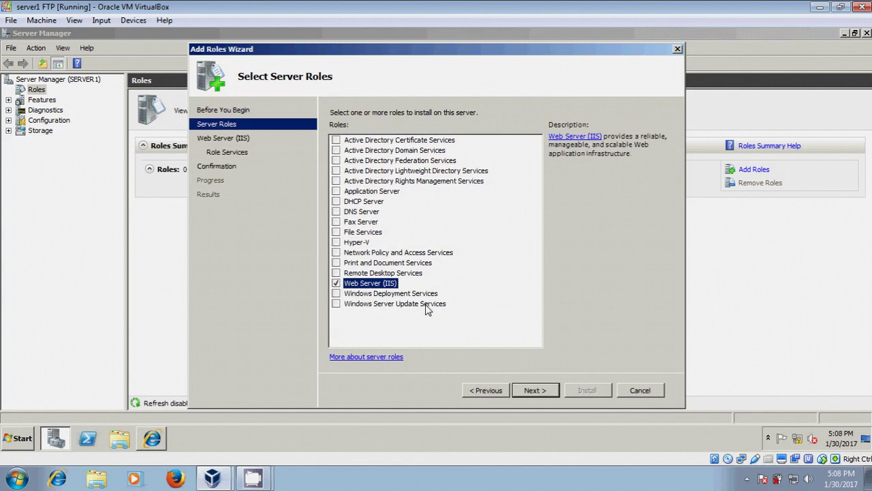
{"action": "left_click", "coordinate": [536, 392]}
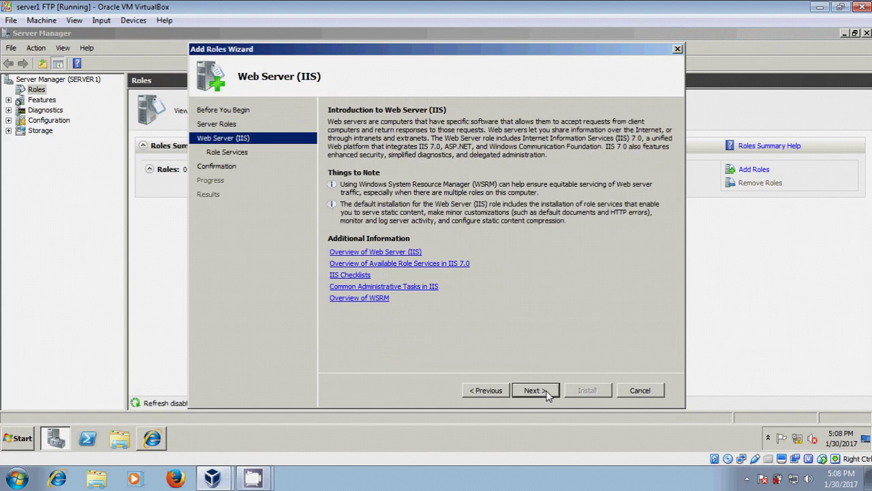
{"action": "left_click", "coordinate": [536, 391]}
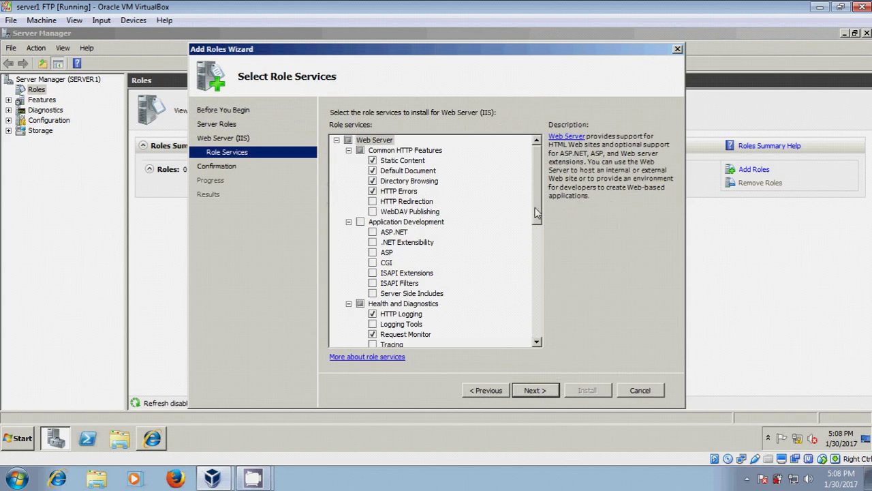
Add the IP and Domain Restrictions and FTP Server role services
{"action": "left_click_drag", "start_coordinate": [539, 188], "coordinate": [537, 251]}
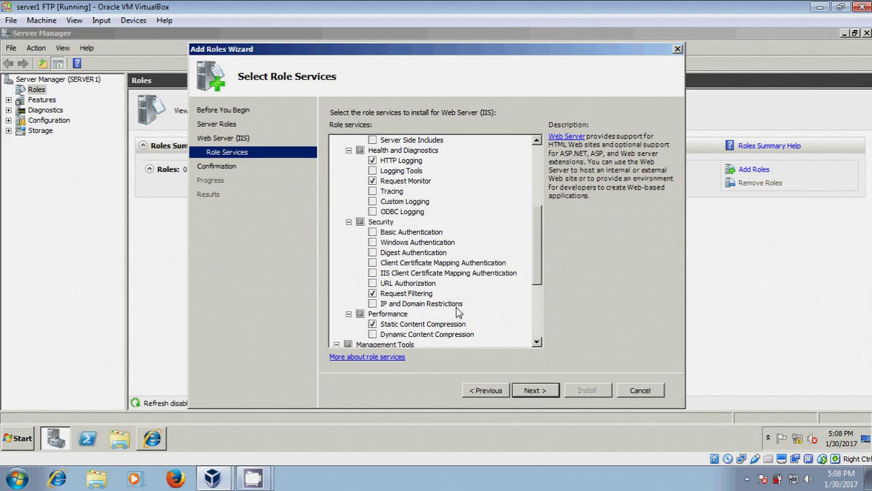
{"action": "left_click", "coordinate": [373, 304]}
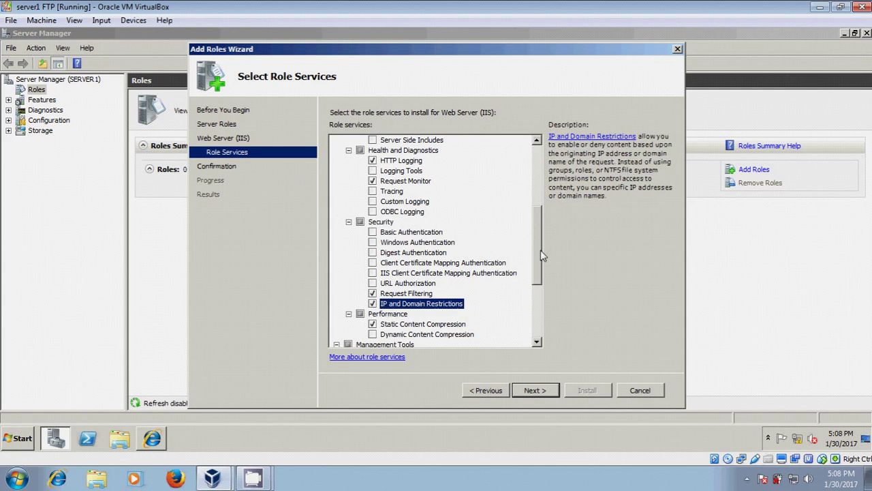
{"action": "left_click_drag", "start_coordinate": [537, 244], "coordinate": [538, 303]}
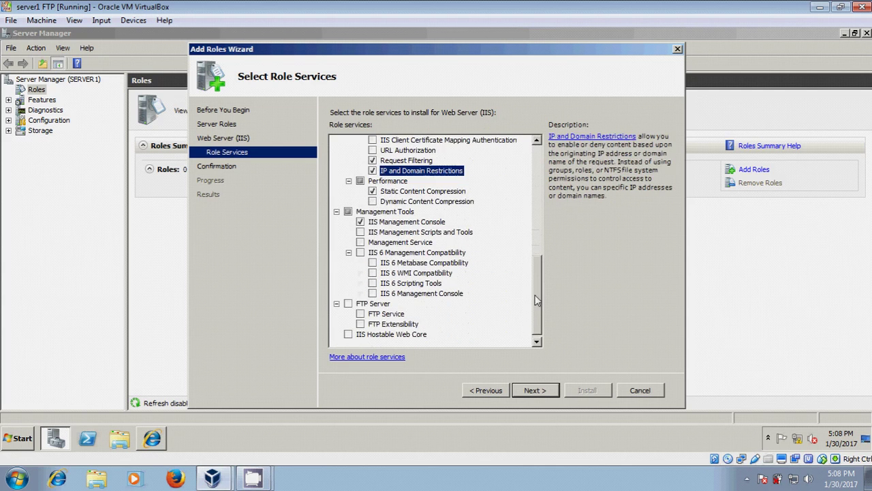
{"action": "left_click", "coordinate": [349, 304]}
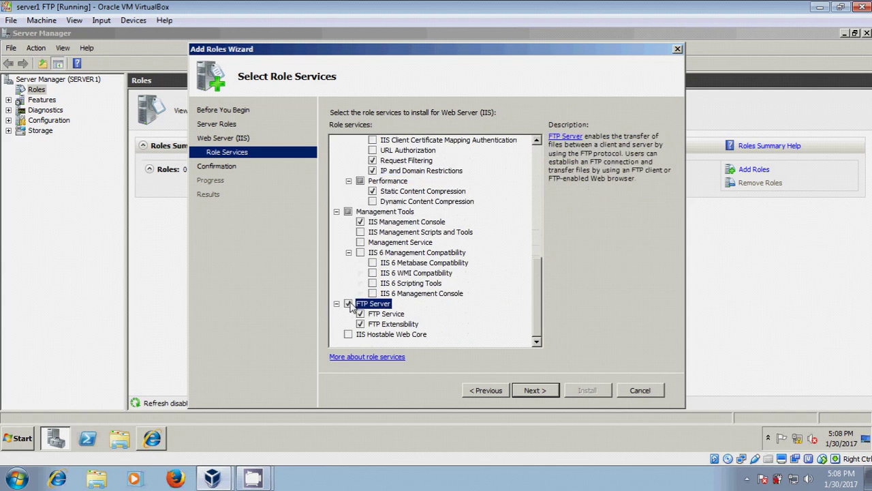
Confirm and install Web Server (IIS), then close the wizard after it succeeds
{"action": "left_click", "coordinate": [535, 390]}
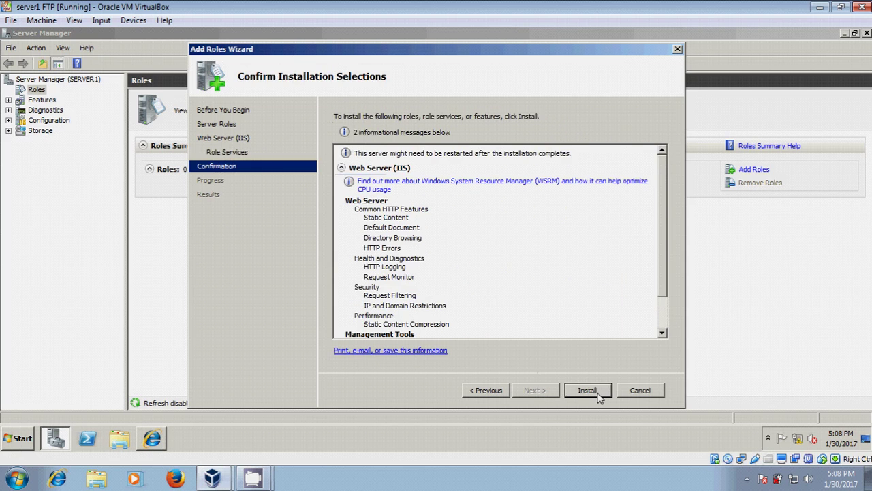
{"action": "left_click", "coordinate": [587, 391]}
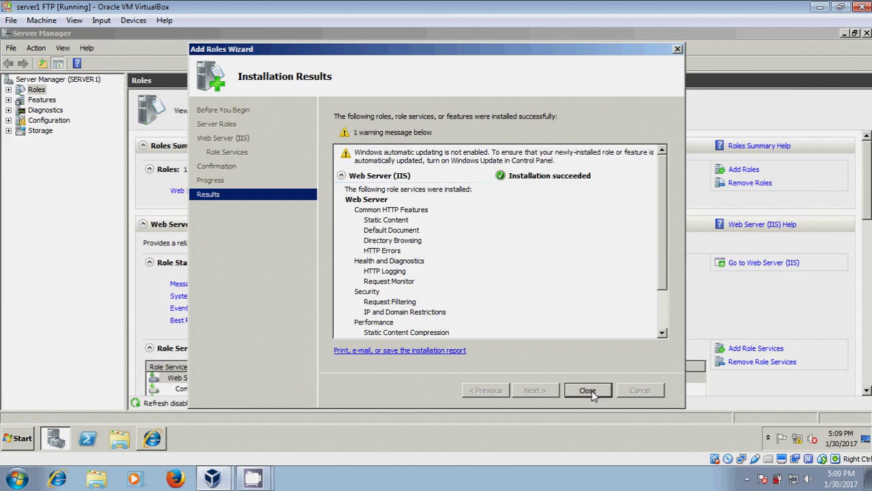
{"action": "left_click", "coordinate": [587, 390]}
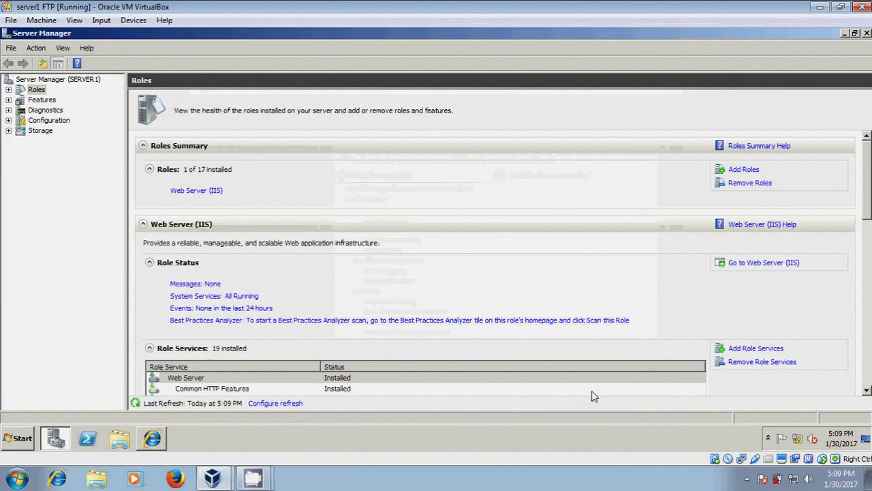
Create a new folder named Data on Local Disk (C:)
{"action": "left_click", "coordinate": [22, 439]}
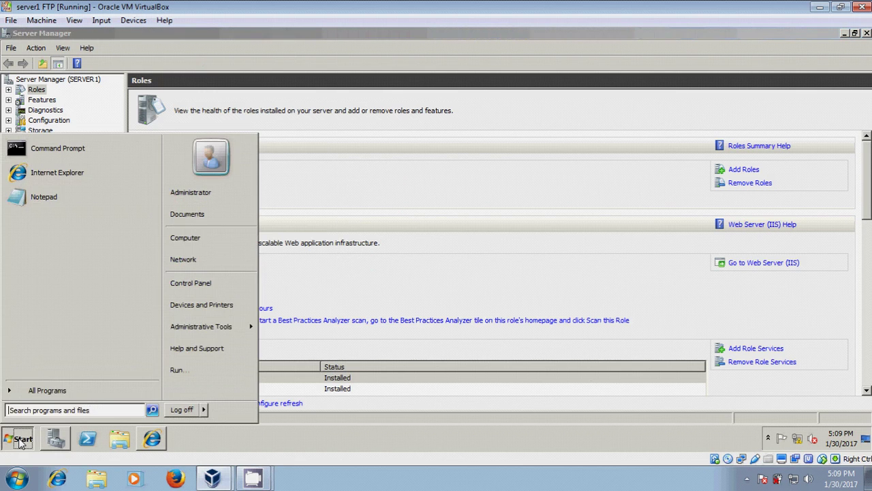
{"action": "left_click", "coordinate": [220, 244]}
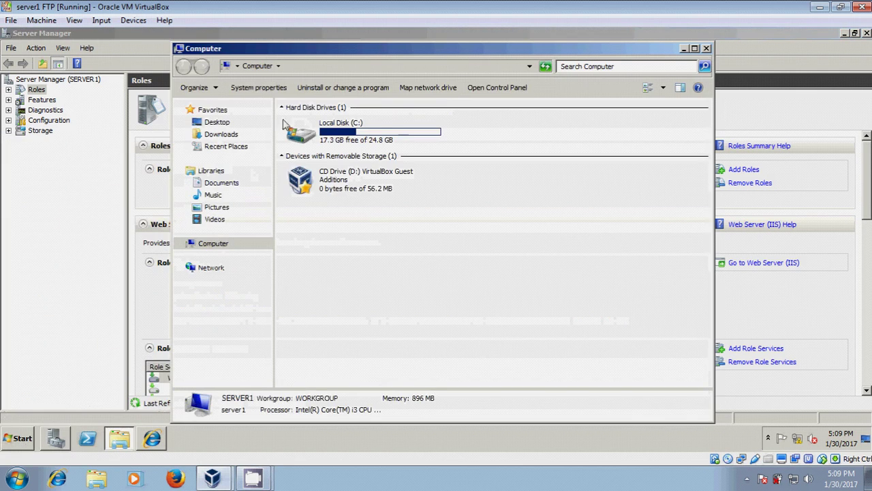
{"action": "double_click", "coordinate": [380, 132]}
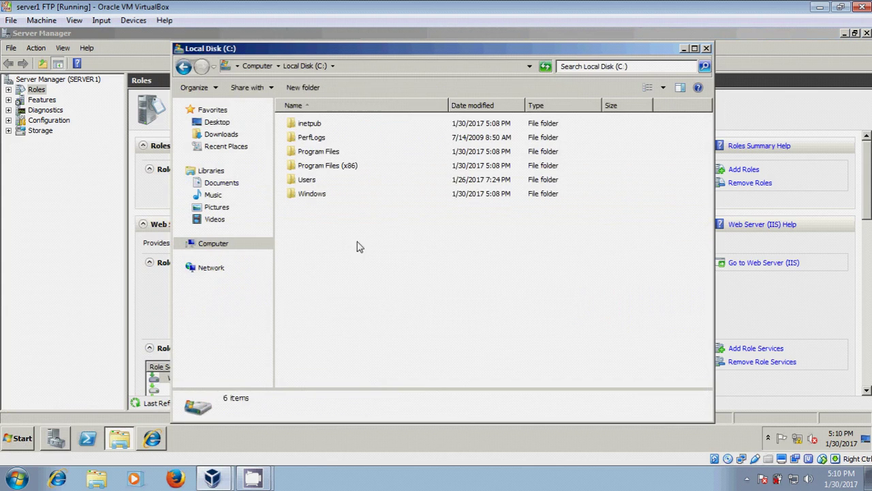
{"action": "right_click", "coordinate": [357, 244]}
{"action": "mouse_move", "coordinate": [427, 352]}
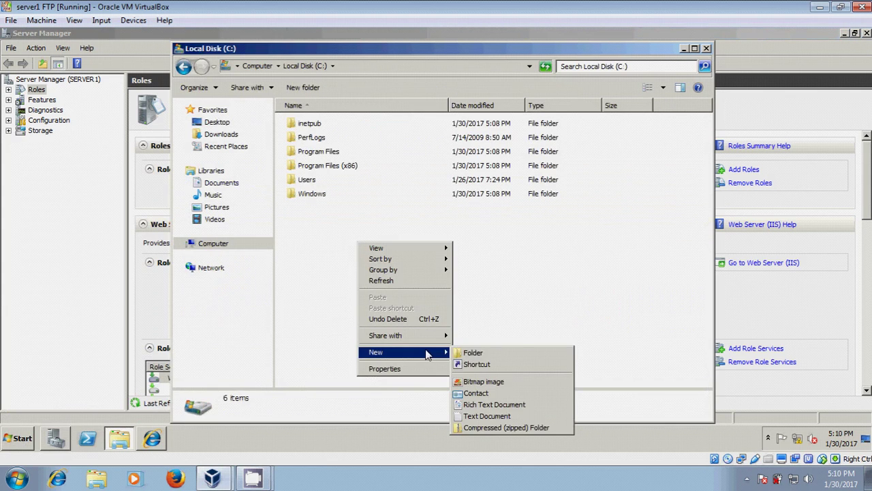
{"action": "left_click", "coordinate": [513, 353]}
{"action": "type", "text": "Data"}
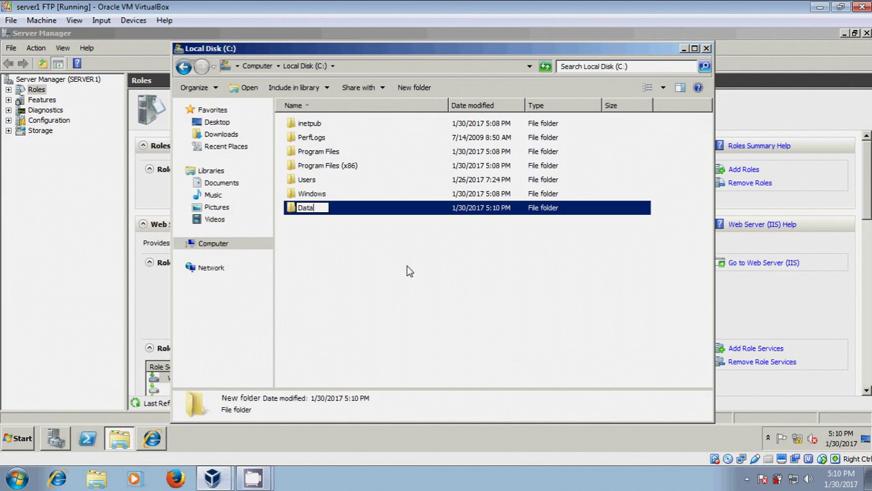
{"action": "key", "text": "Return"}
Inside Data, add a blank bitmap image and two empty text documents with default names
{"action": "double_click", "coordinate": [356, 209]}
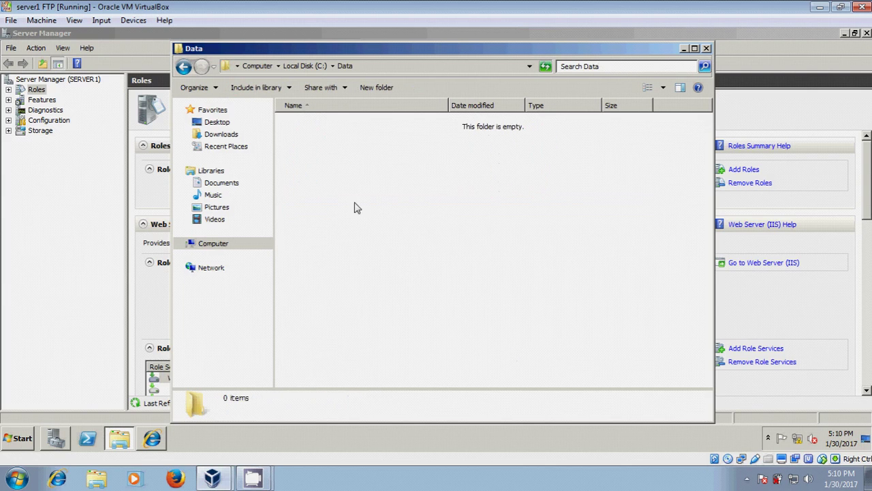
{"action": "right_click", "coordinate": [312, 158]}
{"action": "mouse_move", "coordinate": [421, 284]}
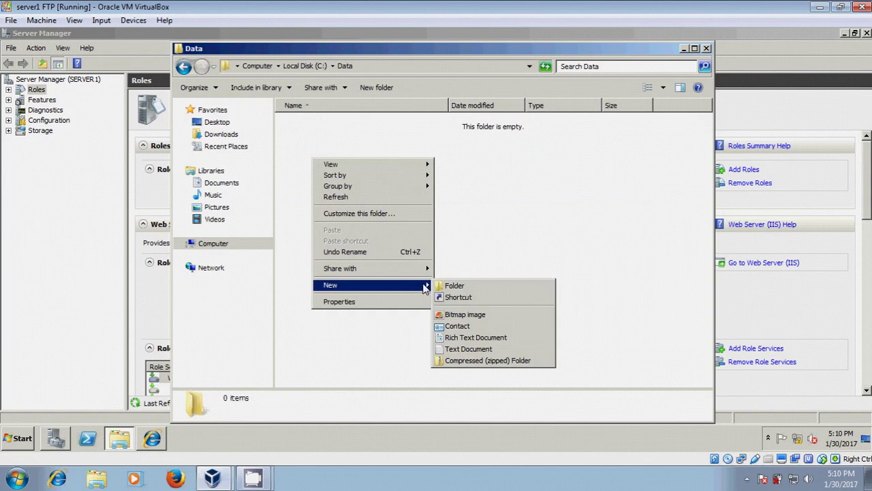
{"action": "left_click", "coordinate": [485, 315]}
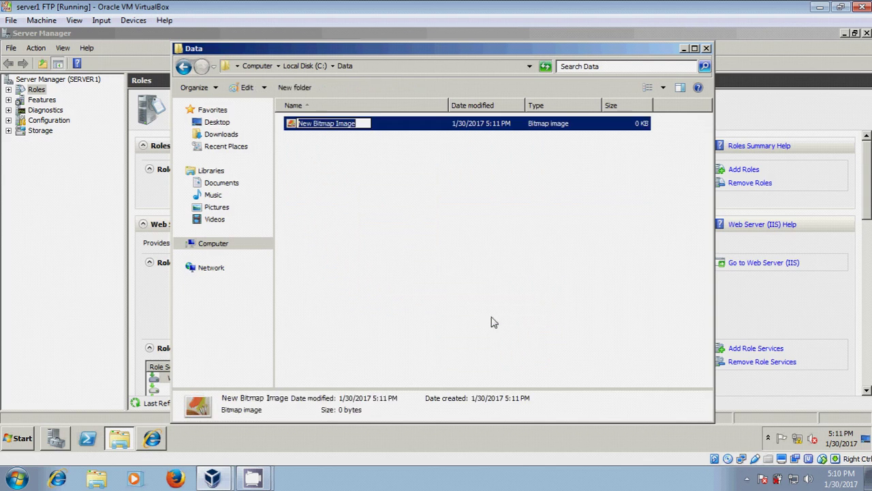
{"action": "right_click", "coordinate": [398, 220]}
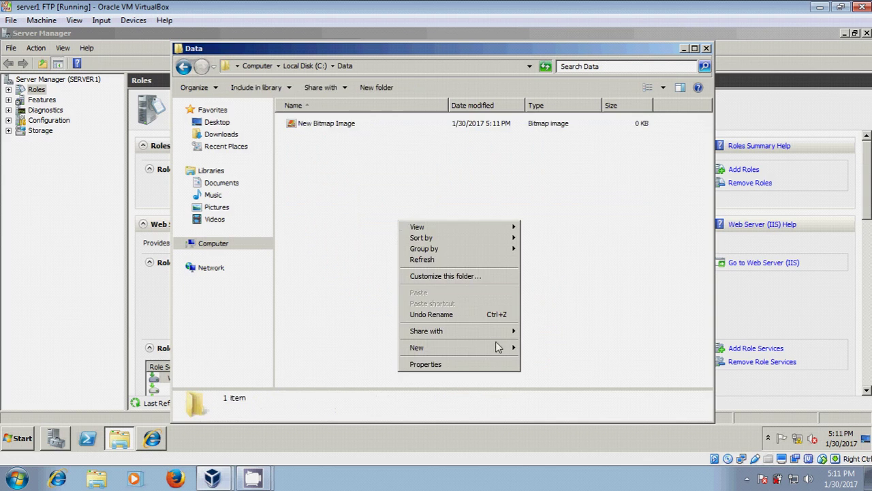
{"action": "mouse_move", "coordinate": [511, 347]}
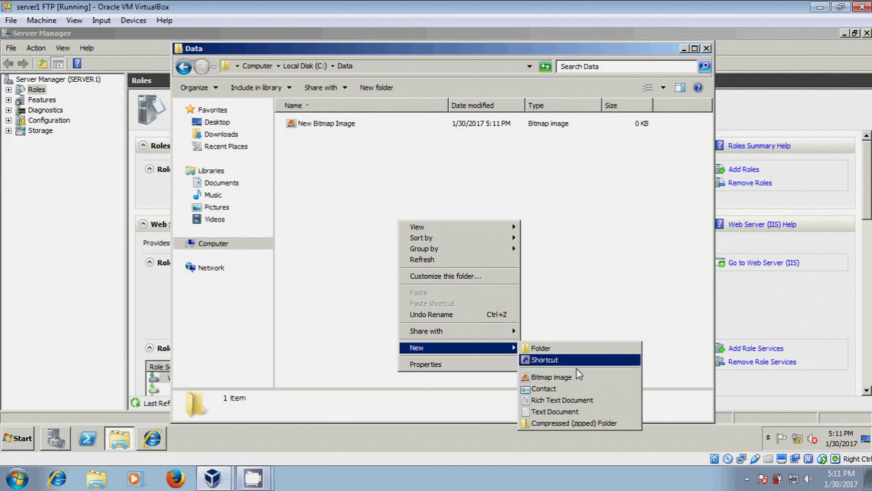
{"action": "left_click", "coordinate": [595, 412]}
{"action": "right_click", "coordinate": [397, 245]}
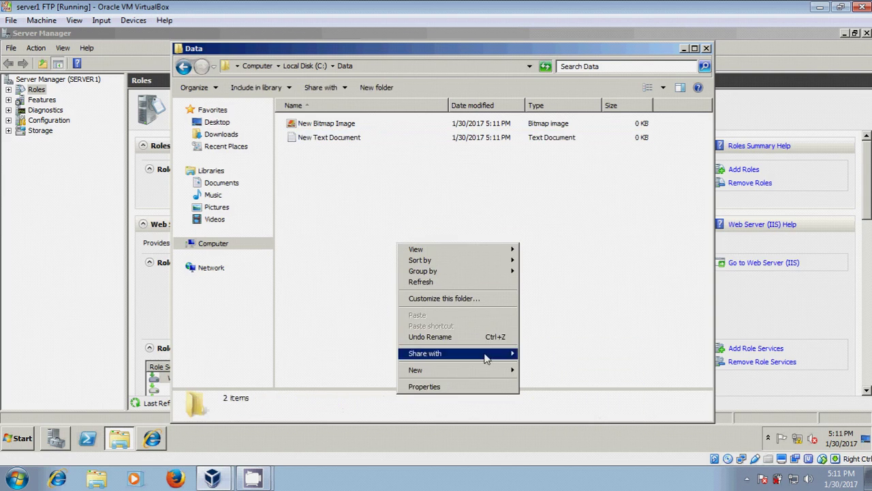
{"action": "mouse_move", "coordinate": [498, 371]}
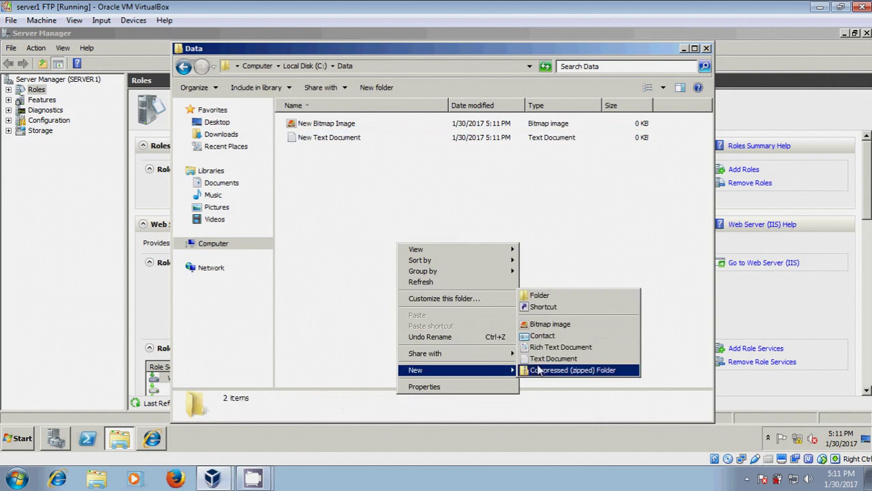
{"action": "left_click", "coordinate": [587, 359]}
{"action": "left_click", "coordinate": [415, 277]}
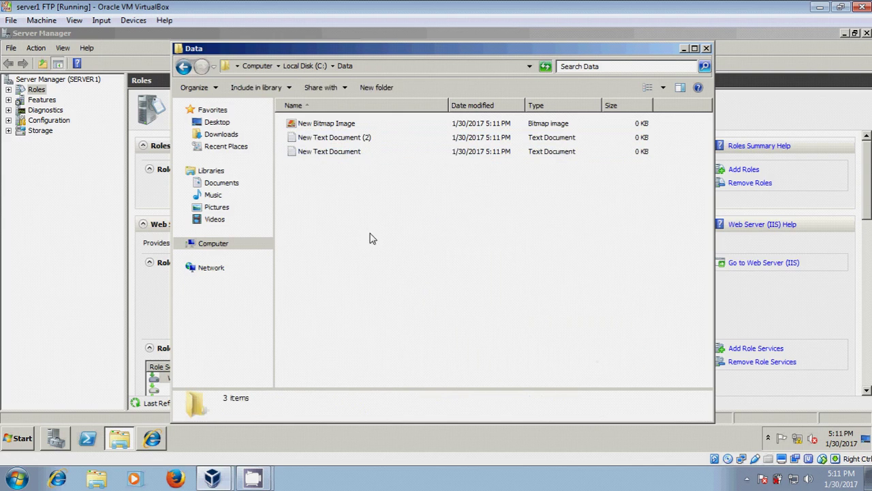
Open the Advanced Security Settings for the C:\Data folder
{"action": "left_click", "coordinate": [184, 67]}
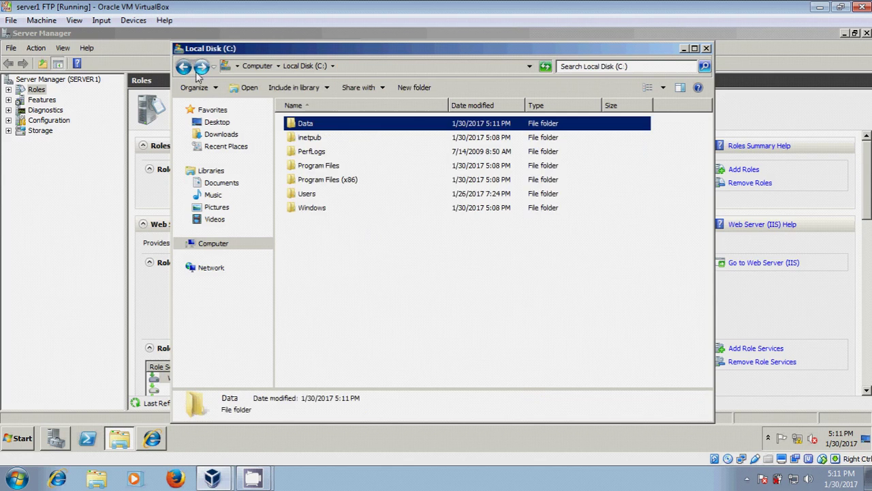
{"action": "right_click", "coordinate": [355, 124]}
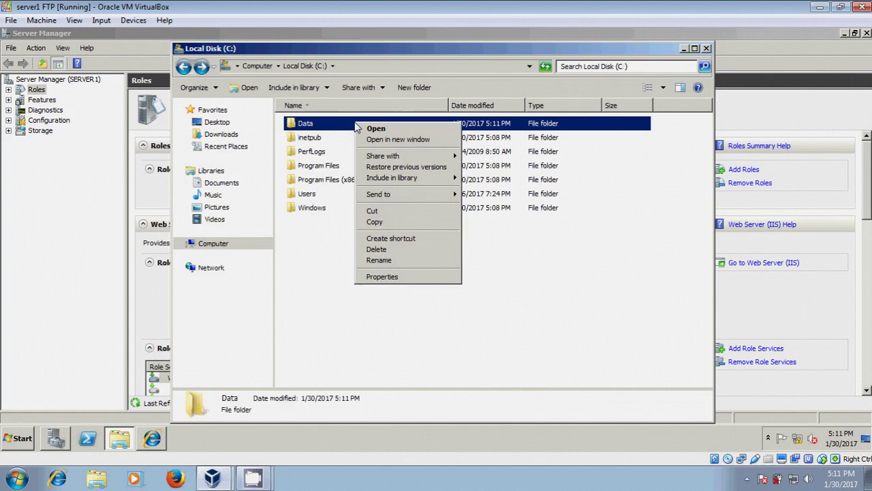
{"action": "left_click", "coordinate": [406, 281]}
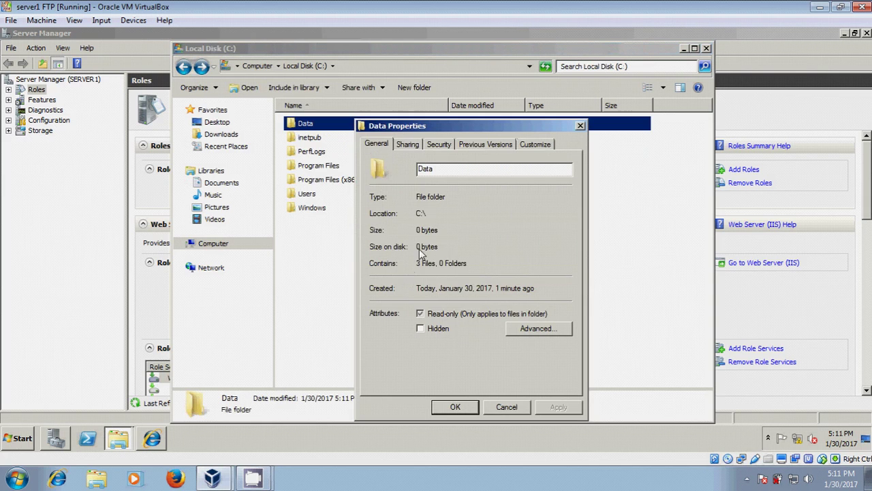
{"action": "left_click", "coordinate": [441, 144]}
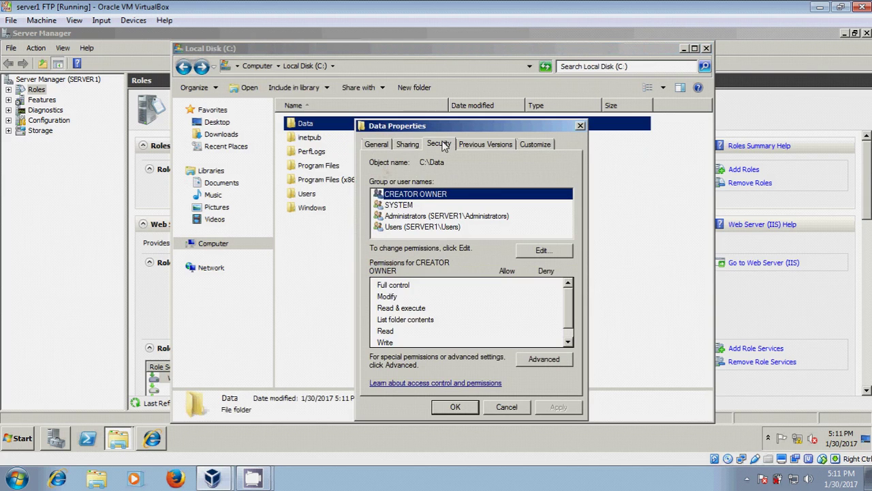
{"action": "left_click", "coordinate": [548, 365]}
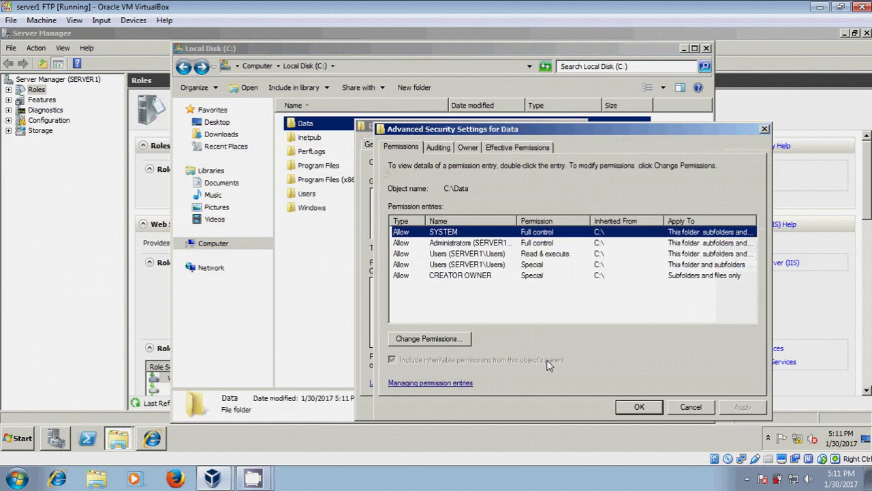
Turn off inheritance on Data, removing all inherited permissions, and confirm the warning
{"action": "left_click", "coordinate": [429, 339]}
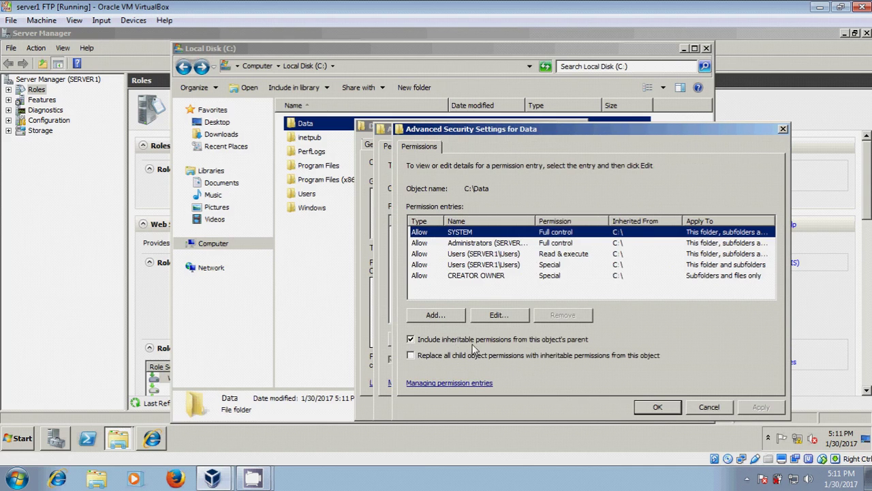
{"action": "left_click", "coordinate": [410, 339]}
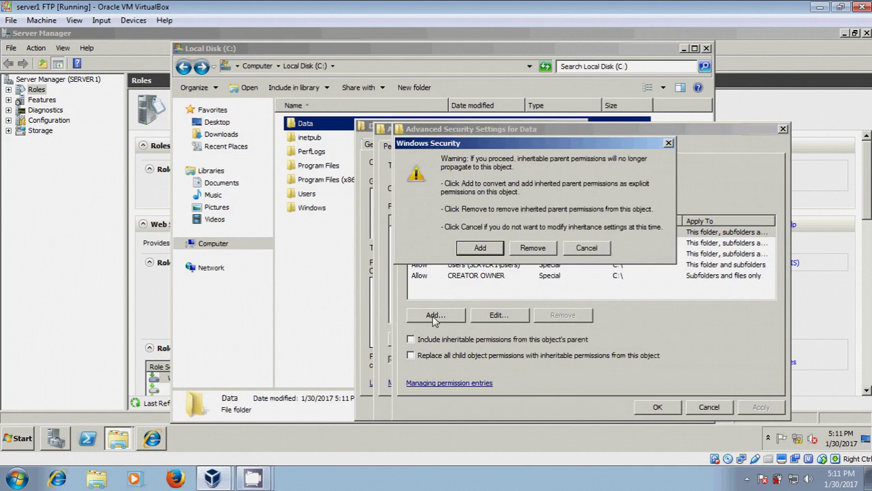
{"action": "left_click", "coordinate": [553, 250]}
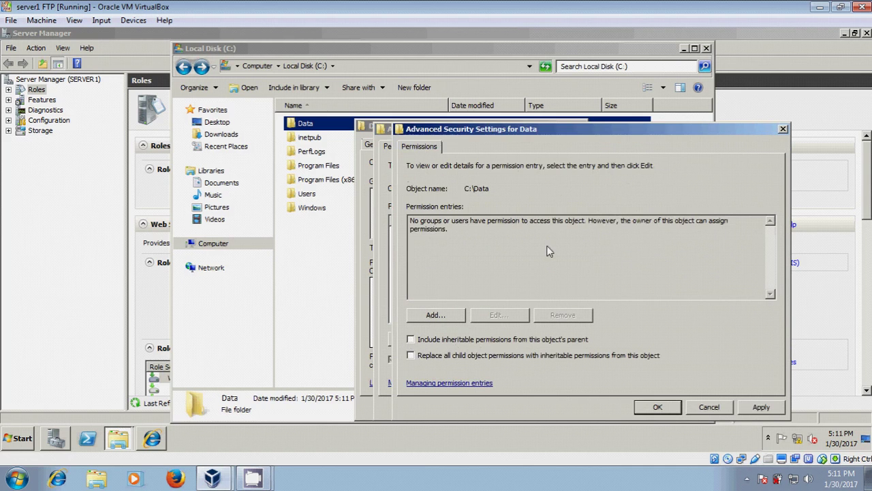
{"action": "left_click", "coordinate": [666, 412]}
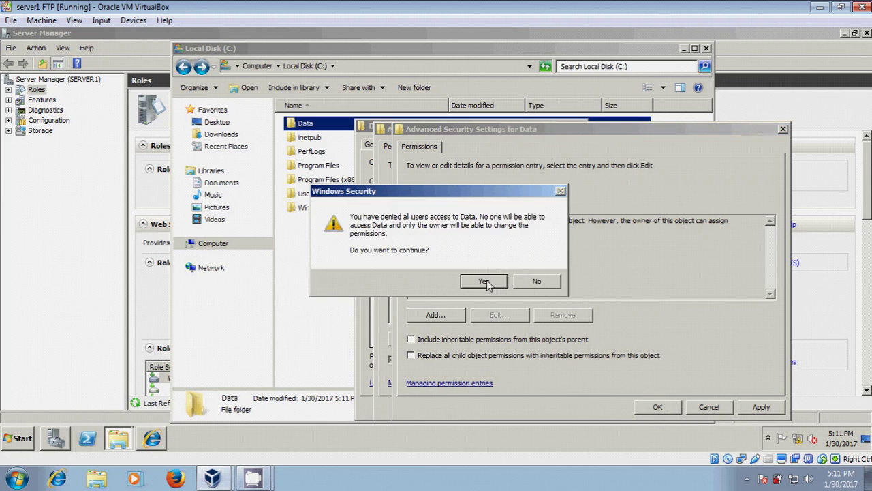
{"action": "left_click", "coordinate": [483, 281]}
Add SERVER1\Administrator to Data's permissions with Full control allowed, then close Properties
{"action": "left_click", "coordinate": [639, 406]}
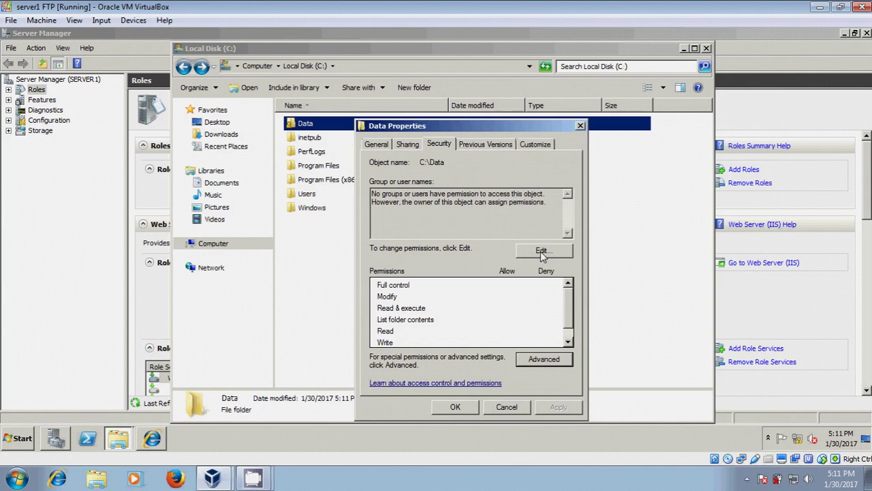
{"action": "left_click", "coordinate": [542, 251]}
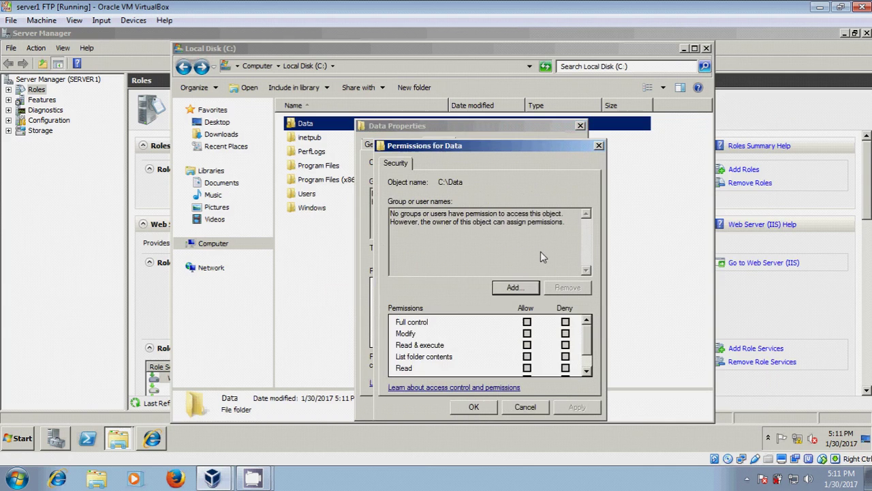
{"action": "left_click", "coordinate": [515, 290]}
{"action": "type", "text": "Administrator"}
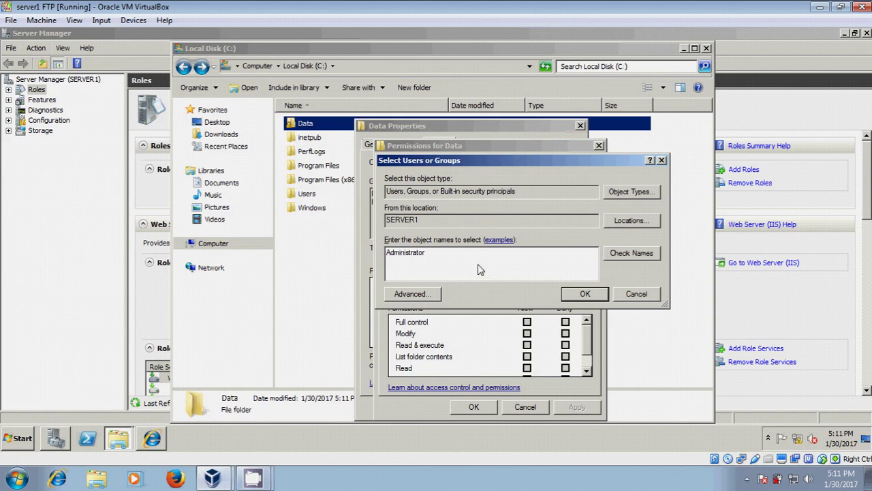
{"action": "key", "text": "alt+c"}
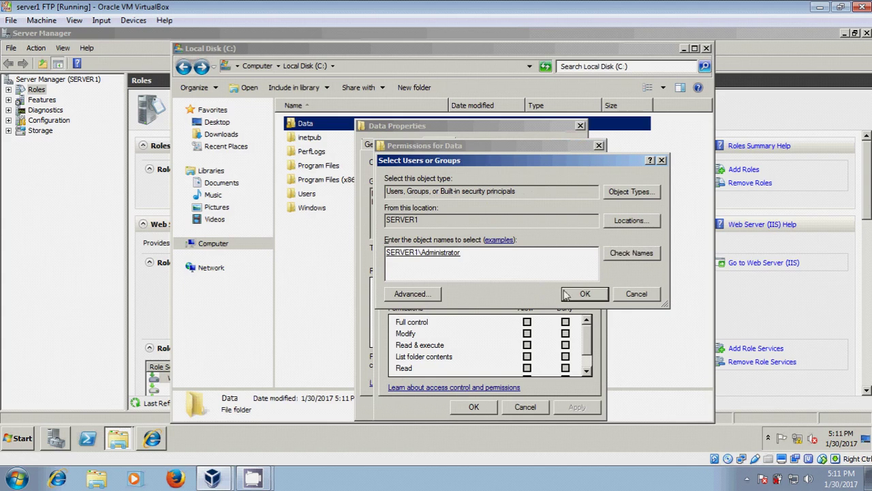
{"action": "left_click", "coordinate": [578, 297]}
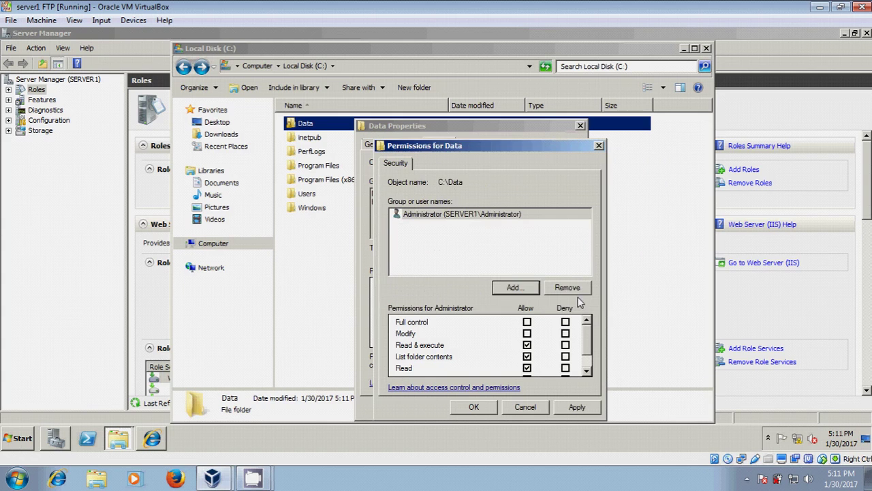
{"action": "left_click", "coordinate": [529, 324]}
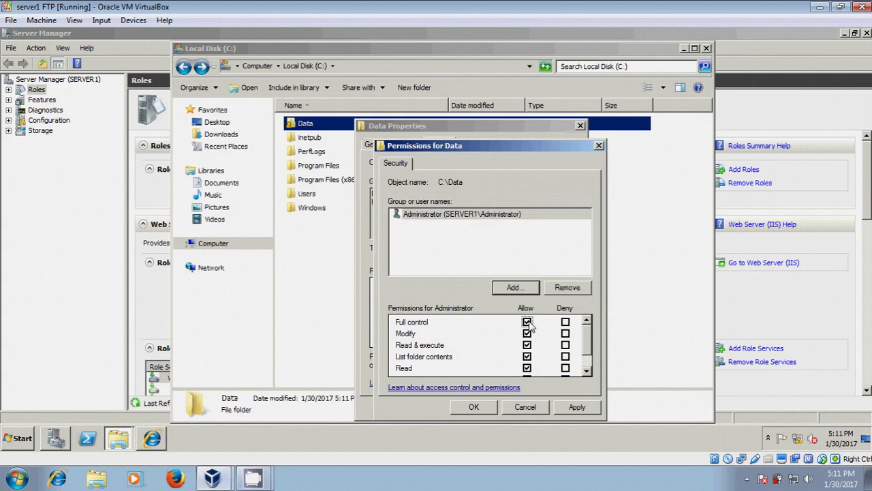
{"action": "left_click", "coordinate": [579, 406]}
{"action": "left_click", "coordinate": [477, 409]}
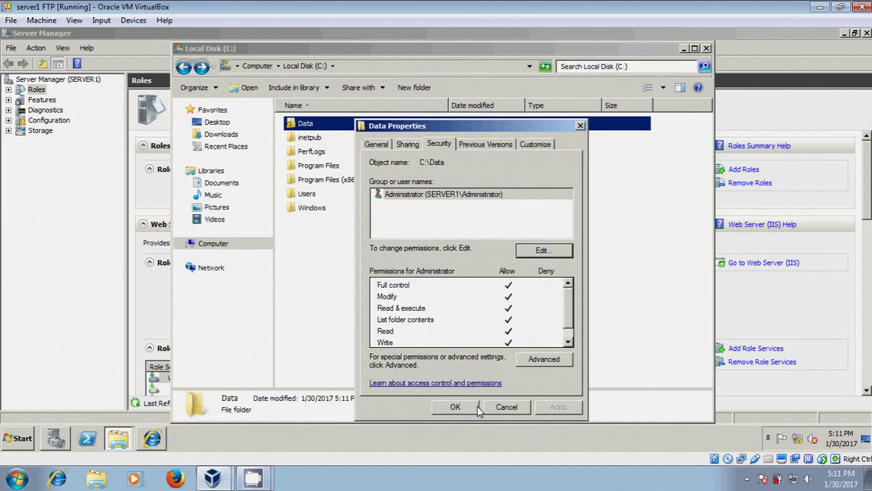
{"action": "left_click", "coordinate": [456, 407]}
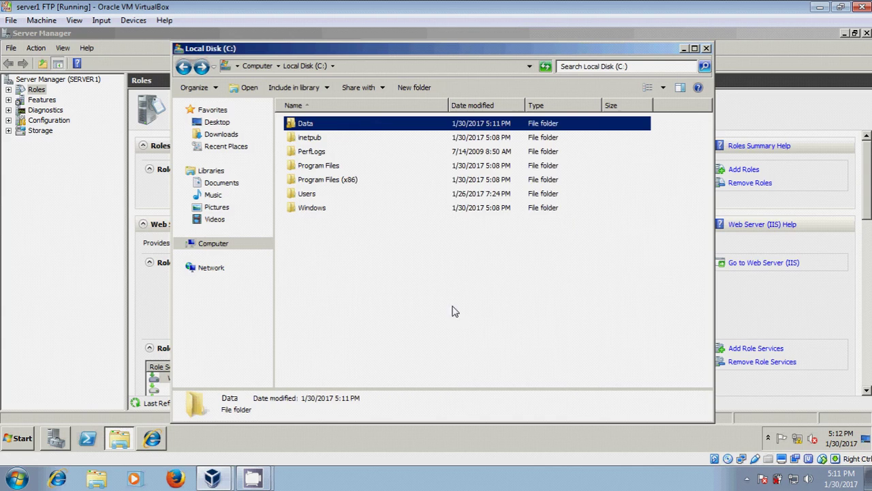
Launch IIS Manager maximized on the SERVER1 home page
{"action": "left_click", "coordinate": [707, 49]}
{"action": "left_click", "coordinate": [17, 439]}
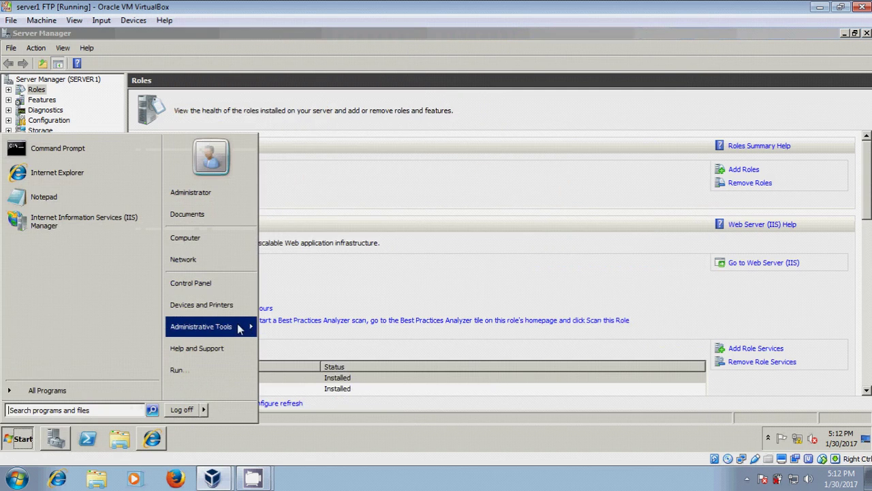
{"action": "mouse_move", "coordinate": [240, 328]}
{"action": "left_click", "coordinate": [360, 153]}
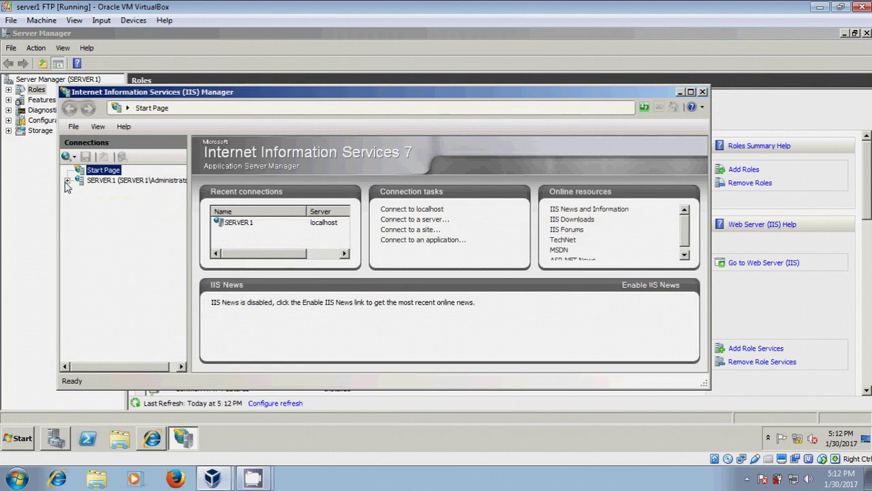
{"action": "left_click", "coordinate": [71, 182]}
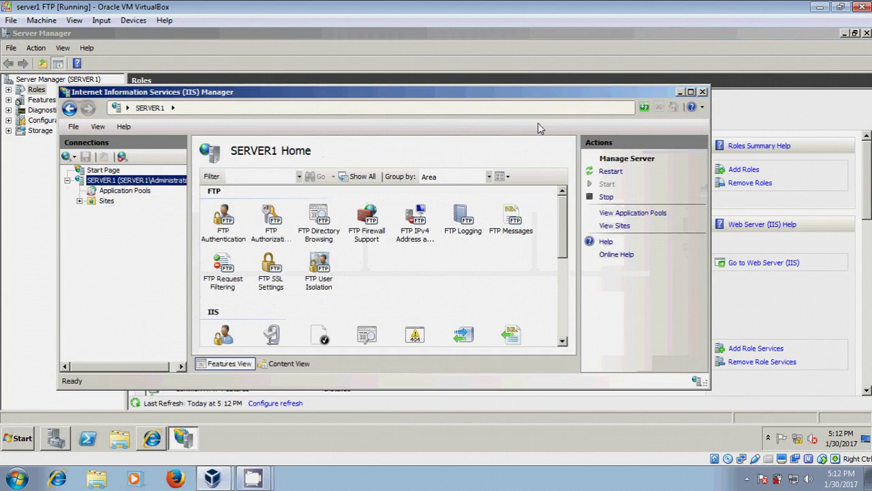
{"action": "left_click", "coordinate": [691, 92]}
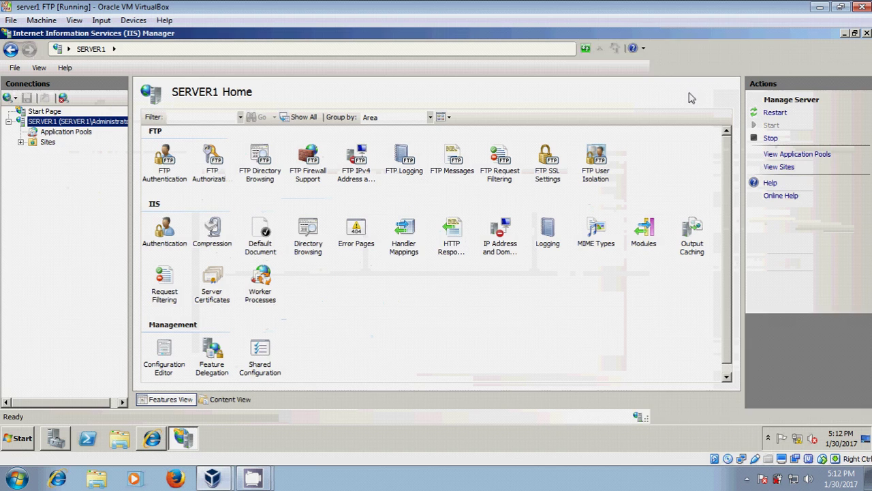
Add an FTP site named 'My FTP site' with physical path C:\Data
{"action": "left_click", "coordinate": [49, 142]}
{"action": "right_click", "coordinate": [52, 145]}
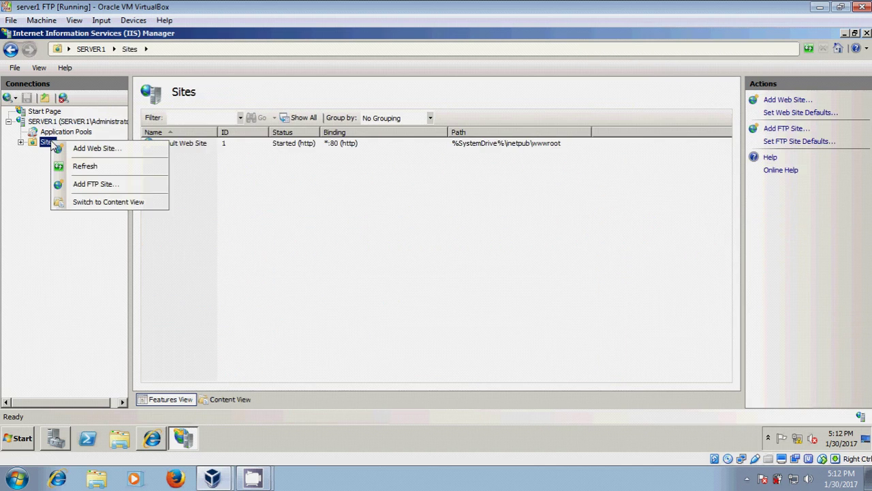
{"action": "left_click", "coordinate": [131, 186]}
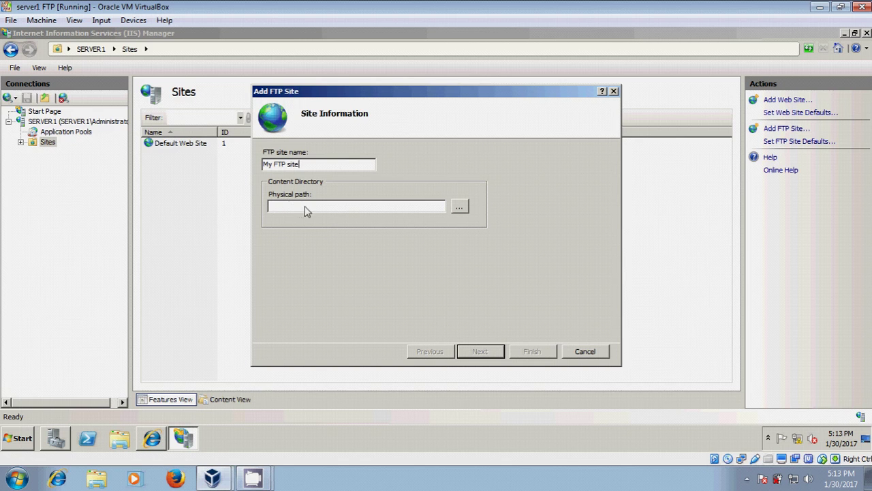
{"action": "left_click", "coordinate": [460, 208]}
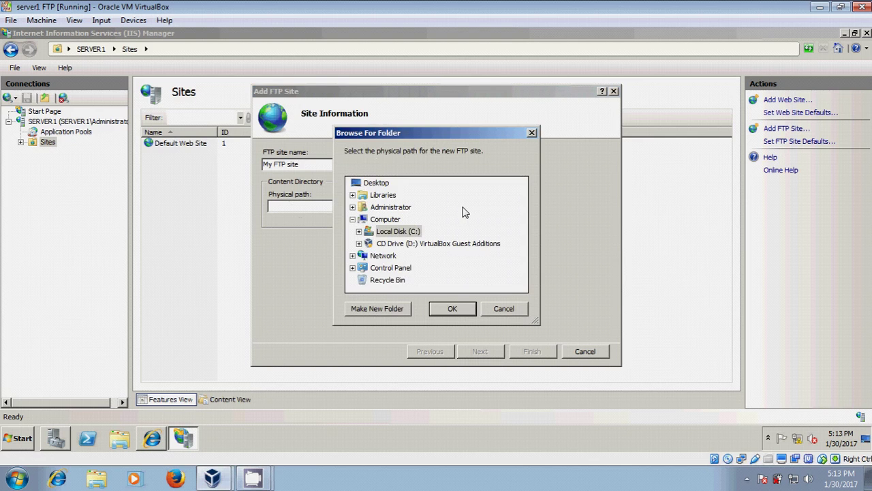
{"action": "left_click", "coordinate": [359, 231]}
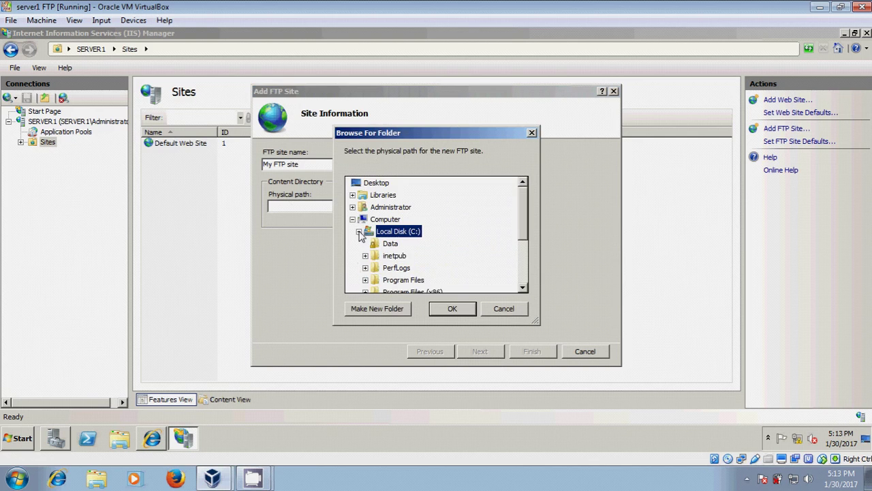
{"action": "left_click", "coordinate": [391, 244]}
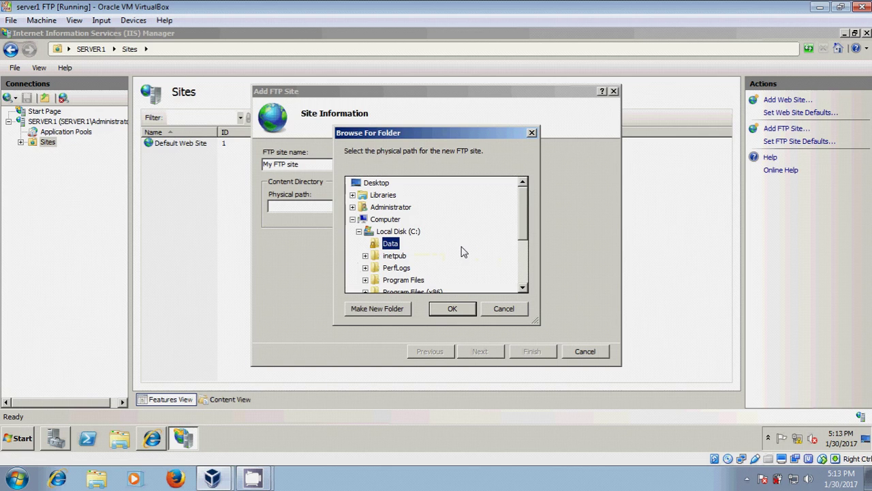
{"action": "left_click", "coordinate": [460, 309]}
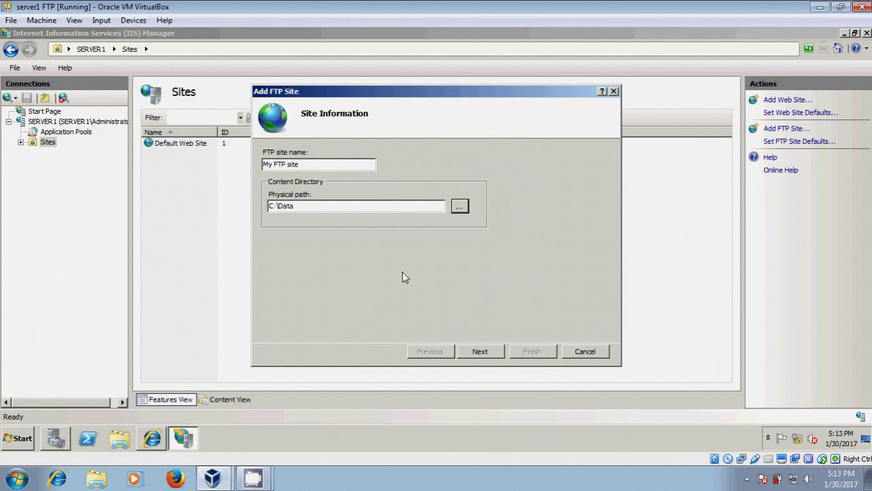
Bind the FTP site to IP 192.168.0.5 on port 21 with No SSL
{"action": "left_click", "coordinate": [480, 352]}
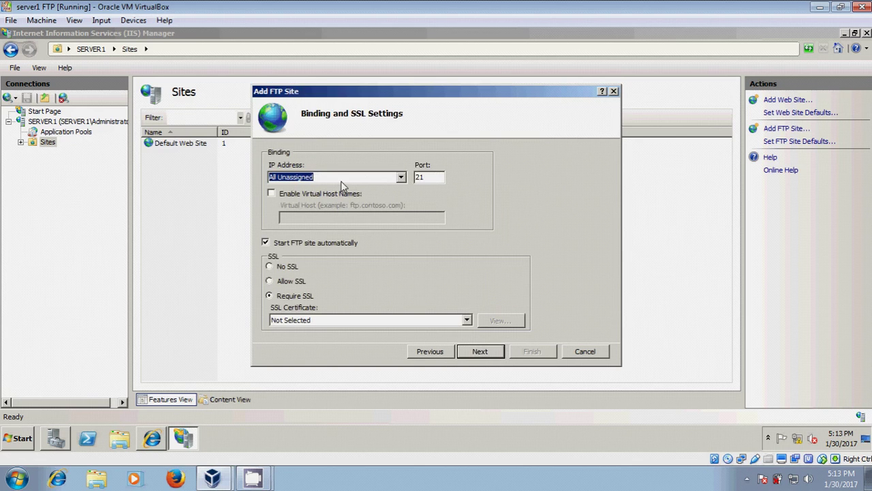
{"action": "left_click", "coordinate": [402, 177]}
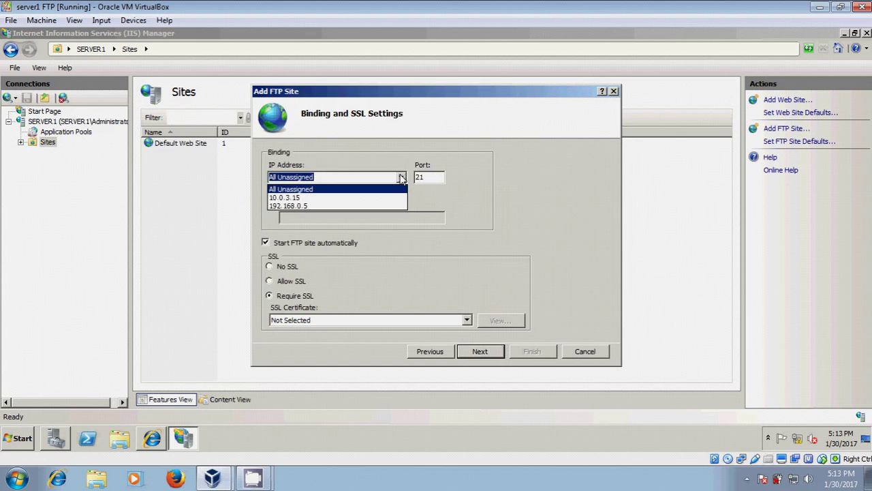
{"action": "left_click", "coordinate": [334, 205]}
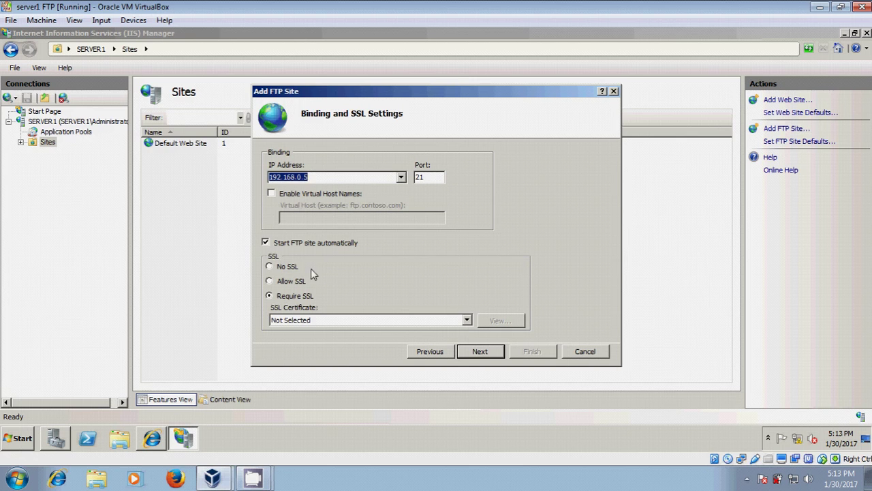
{"action": "left_click", "coordinate": [269, 266]}
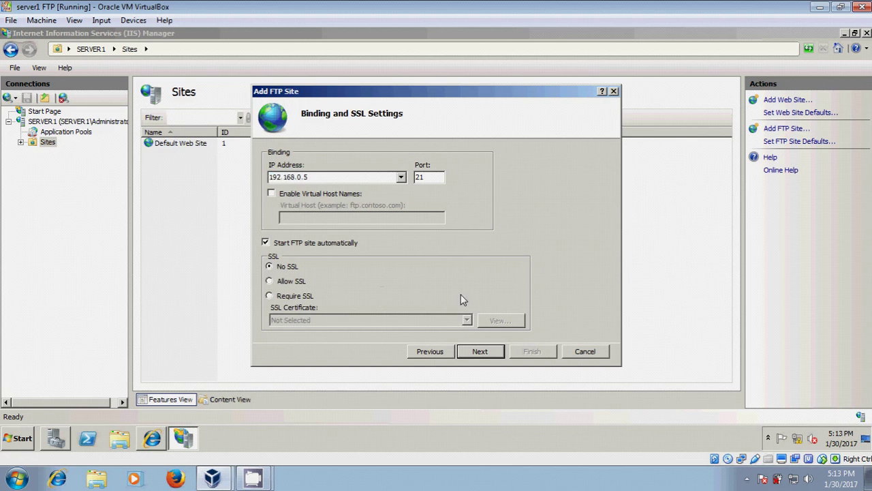
{"action": "left_click", "coordinate": [485, 353]}
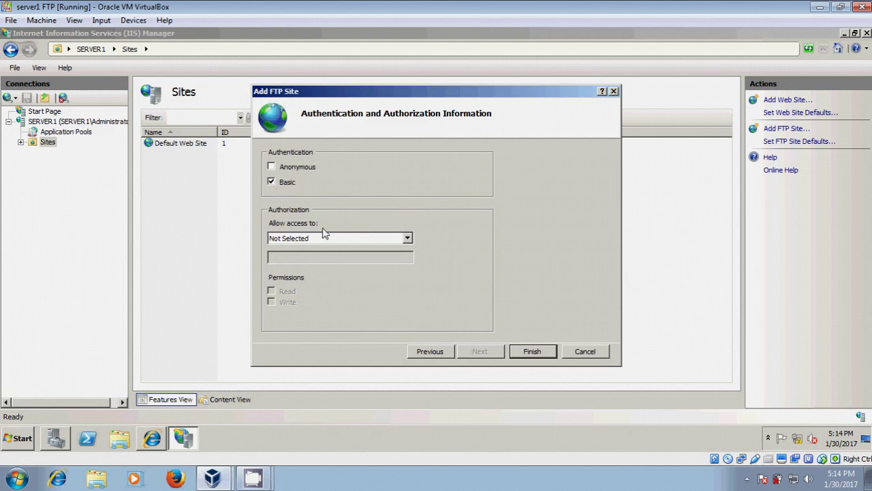
Allow only user Administrator Read and Write access and finish creating My FTP site
{"action": "left_click", "coordinate": [407, 239]}
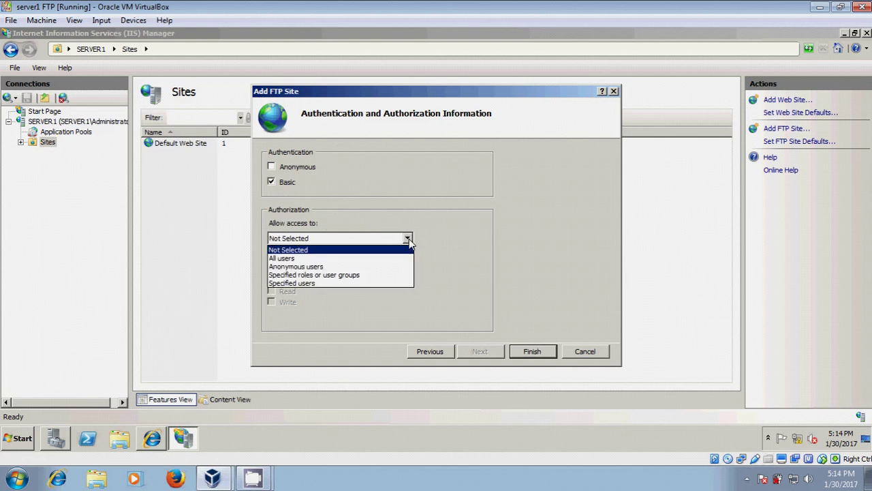
{"action": "left_click", "coordinate": [322, 282]}
{"action": "left_click", "coordinate": [294, 259]}
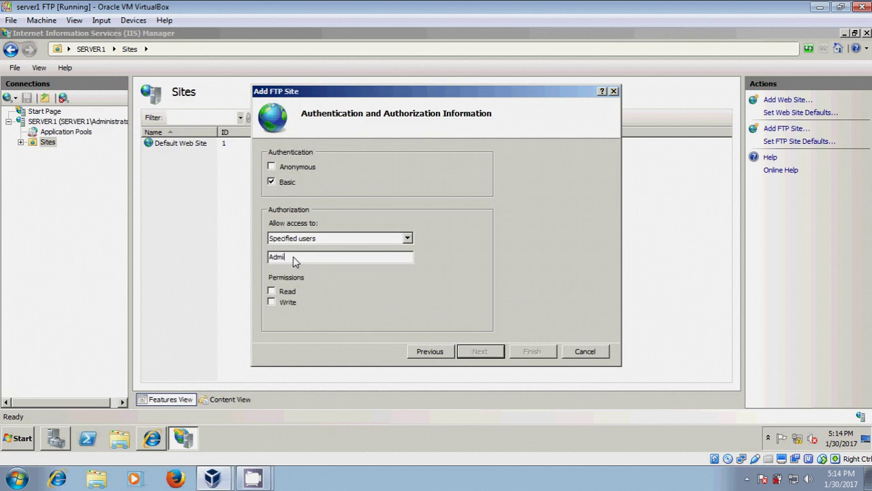
{"action": "type", "text": "Administrator"}
{"action": "left_click", "coordinate": [272, 292]}
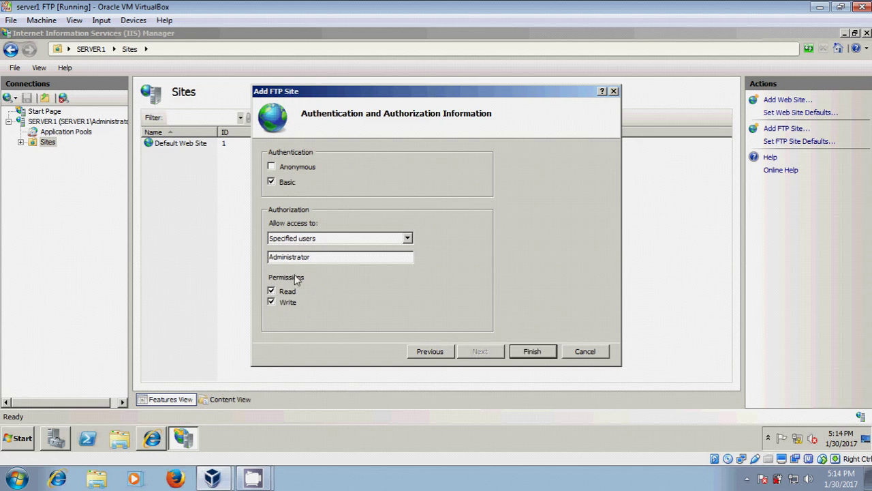
{"action": "left_click", "coordinate": [534, 352]}
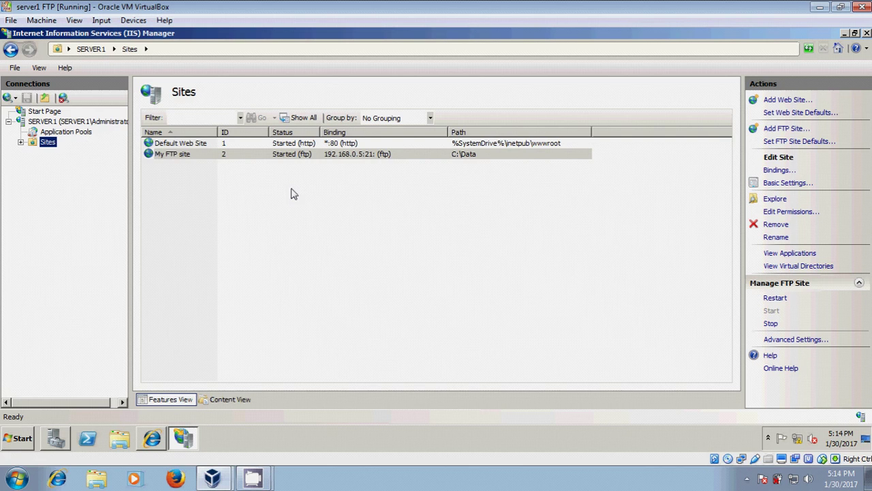
Open Local Users and Groups > Users in Server Manager and start a New User
{"action": "left_click", "coordinate": [58, 442]}
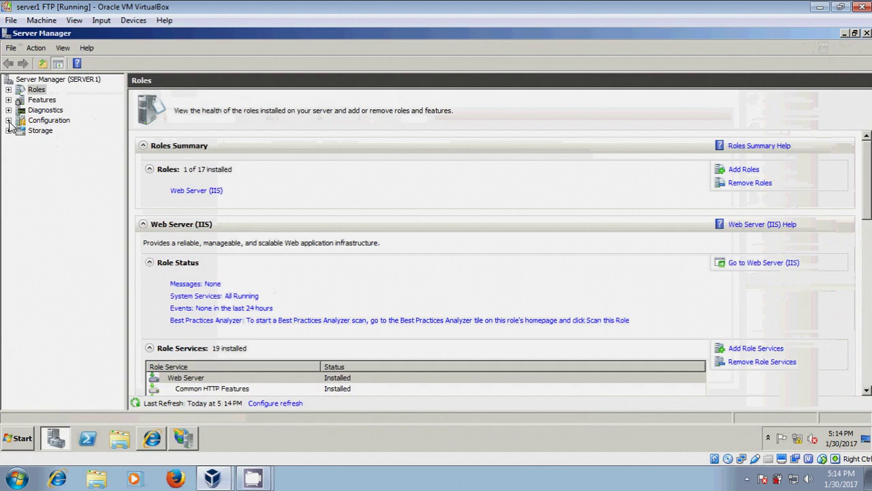
{"action": "left_click", "coordinate": [8, 121]}
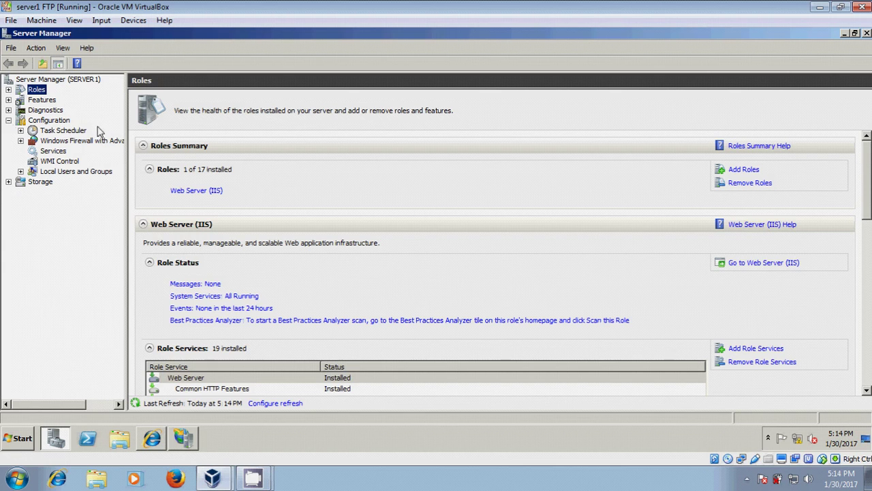
{"action": "left_click", "coordinate": [58, 121]}
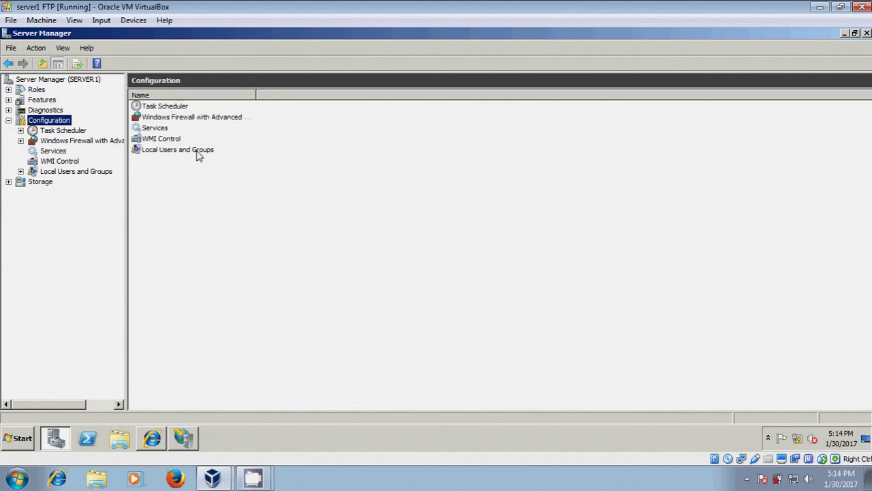
{"action": "double_click", "coordinate": [198, 152]}
{"action": "left_click", "coordinate": [153, 109]}
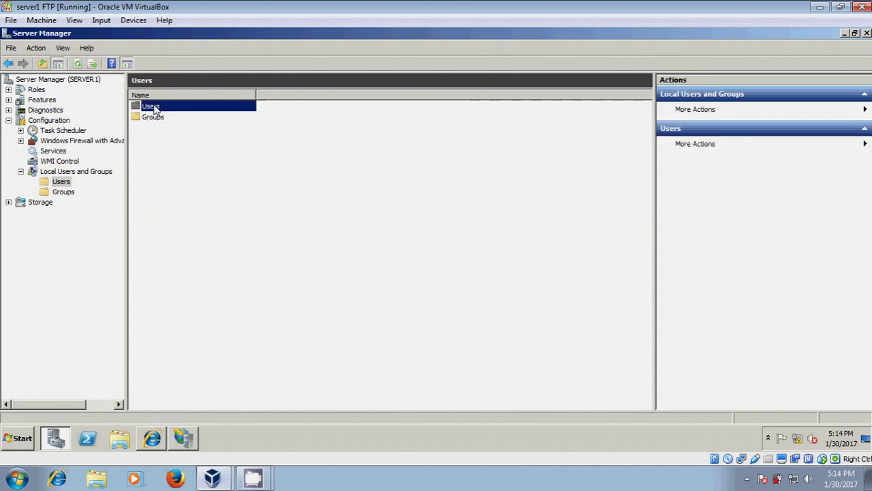
{"action": "double_click", "coordinate": [152, 108]}
{"action": "right_click", "coordinate": [173, 167]}
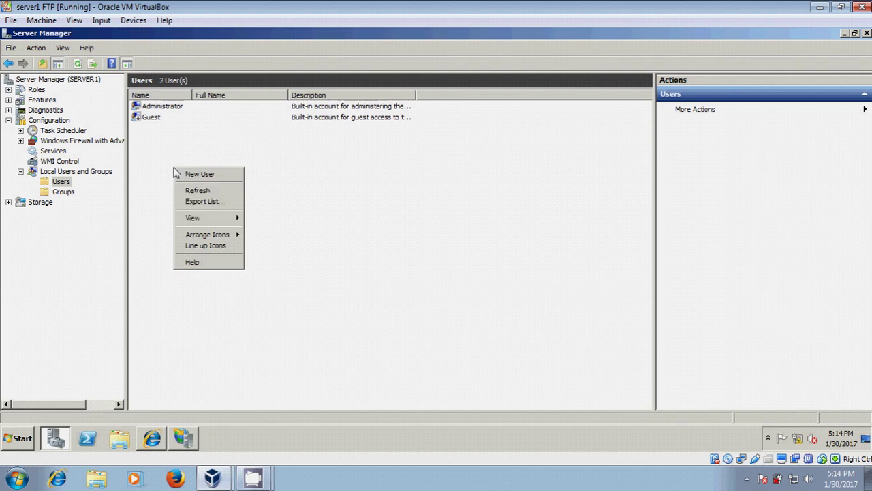
{"action": "left_click", "coordinate": [224, 175]}
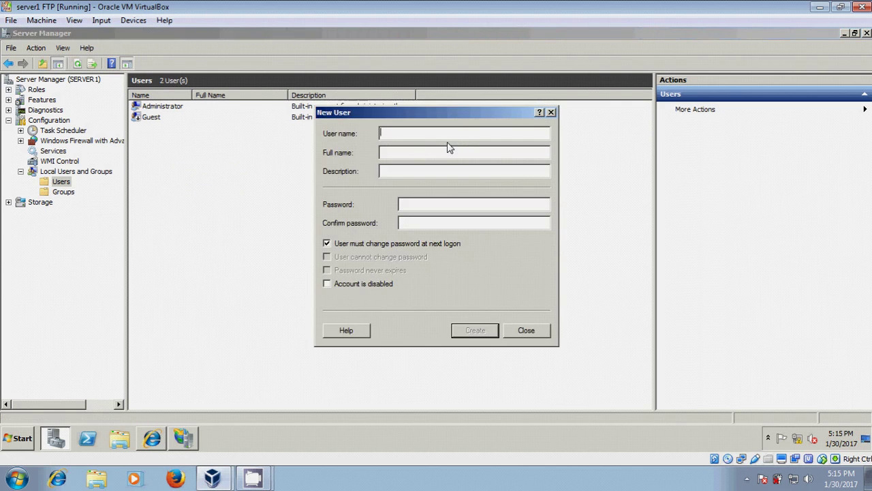
Create user cherry with a password the user cannot change and that never expires
{"action": "type", "text": "cherry"}
{"action": "left_click", "coordinate": [425, 157]}
{"action": "type", "text": "cherry"}
{"action": "left_click", "coordinate": [429, 212]}
{"action": "type", "text": "•••••••••"}
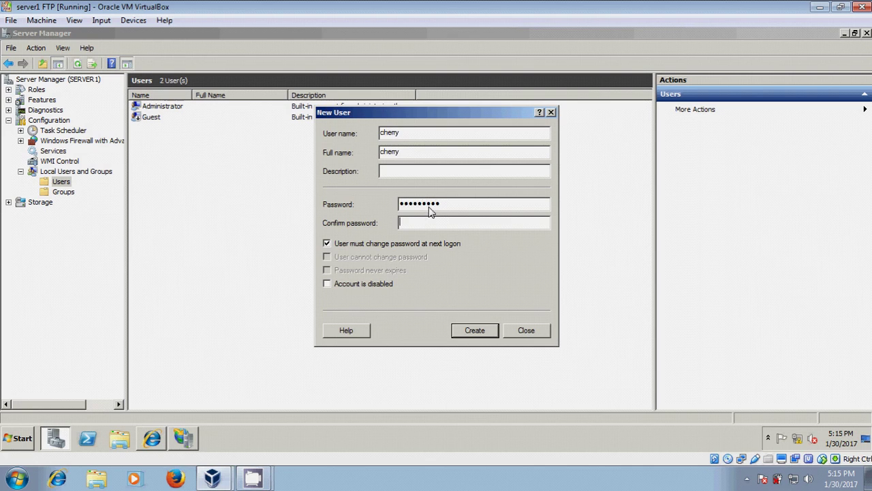
{"action": "type", "text": "•••••••••"}
{"action": "left_click", "coordinate": [327, 244]}
{"action": "left_click", "coordinate": [327, 257]}
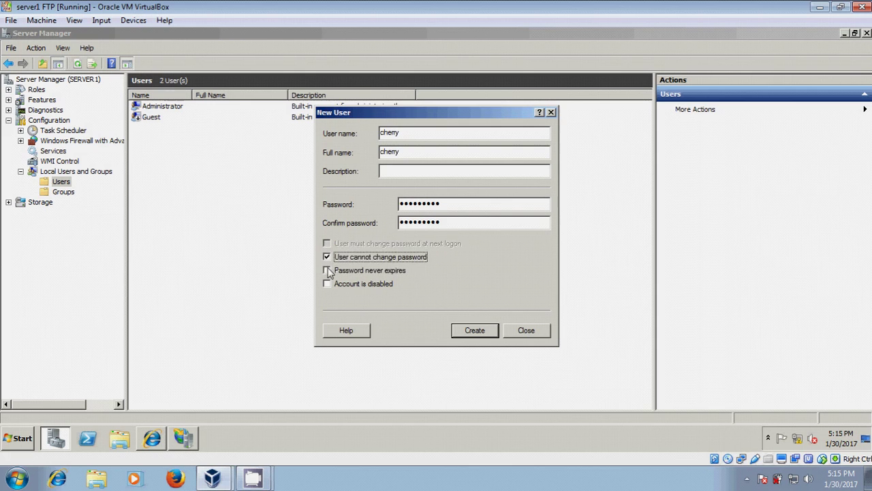
{"action": "left_click", "coordinate": [327, 270]}
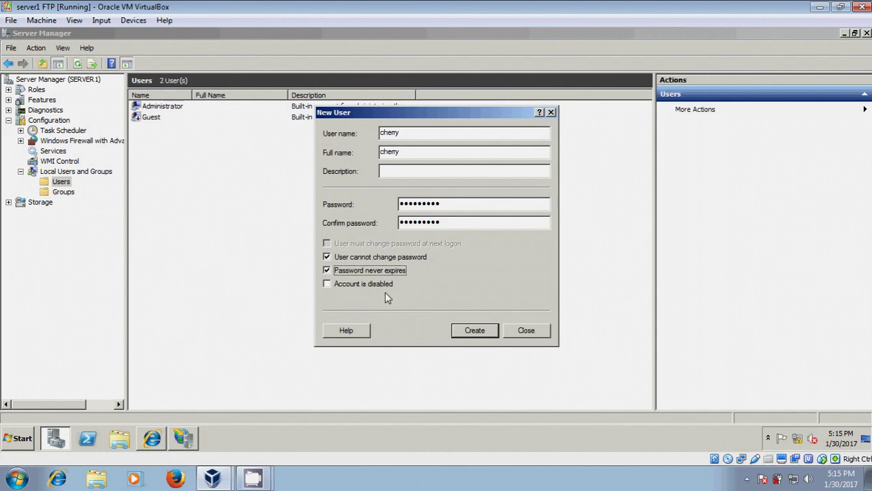
{"action": "left_click", "coordinate": [475, 331]}
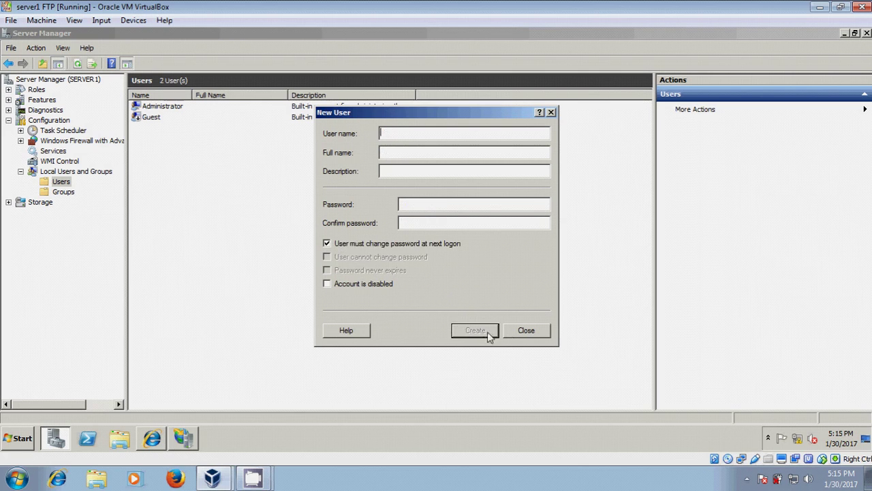
{"action": "left_click", "coordinate": [526, 331]}
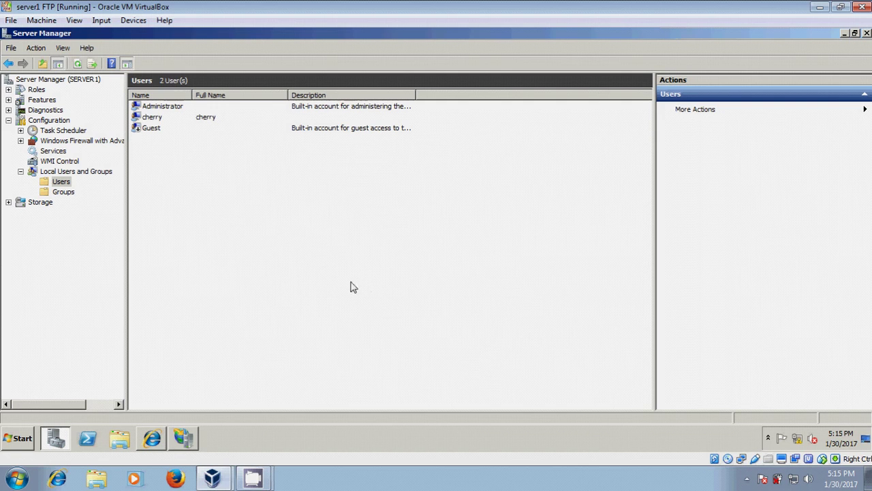
Browse to the C:\Data folder and show its Security properties
{"action": "left_click", "coordinate": [19, 440]}
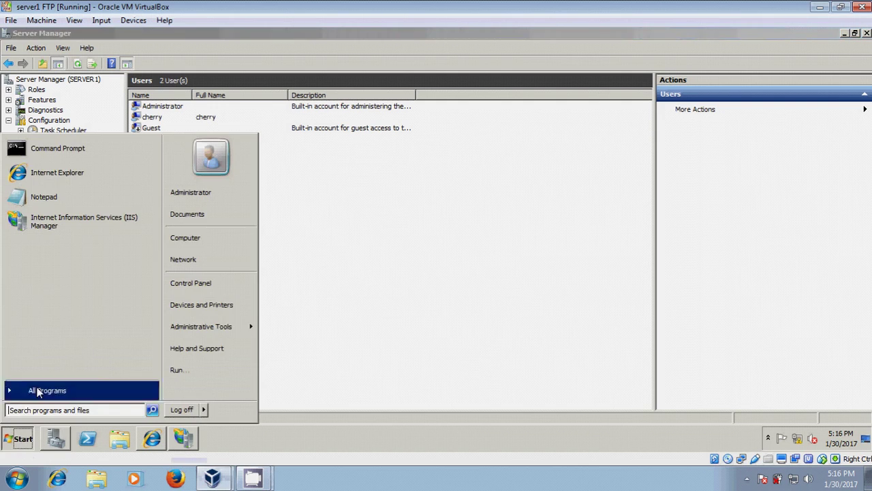
{"action": "left_click", "coordinate": [203, 240]}
{"action": "left_click", "coordinate": [400, 139]}
{"action": "double_click", "coordinate": [400, 139]}
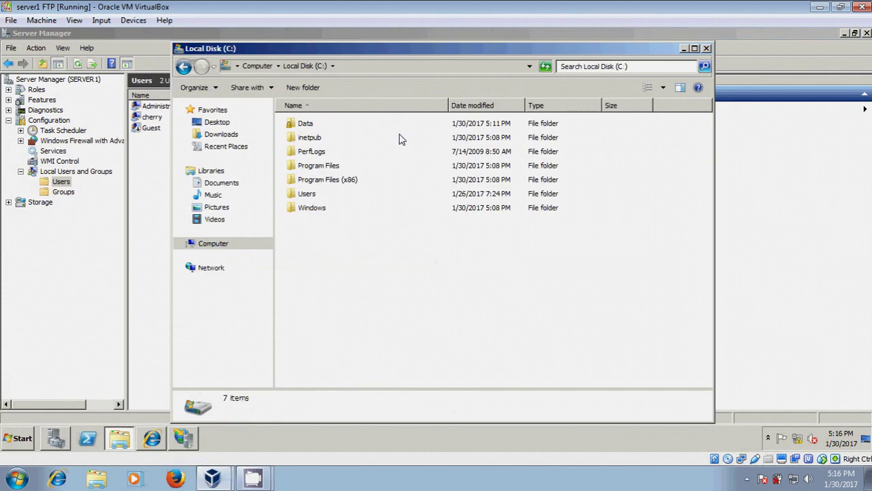
{"action": "left_click", "coordinate": [308, 128]}
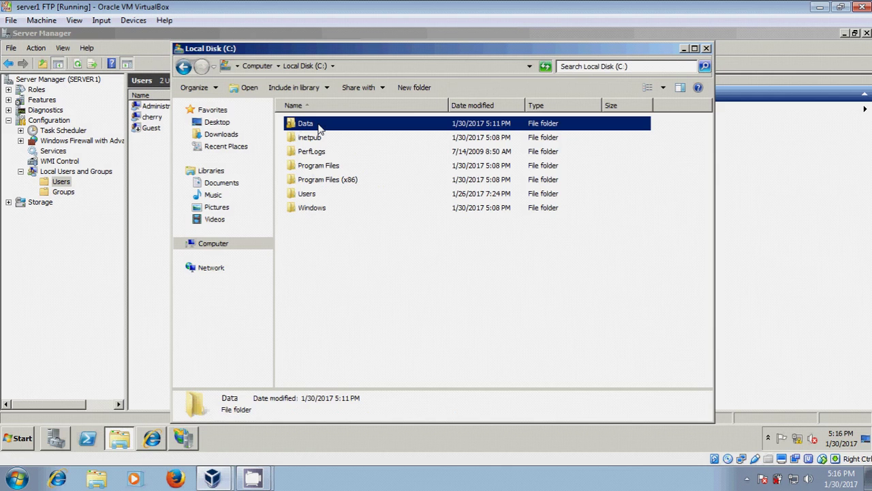
{"action": "right_click", "coordinate": [322, 127]}
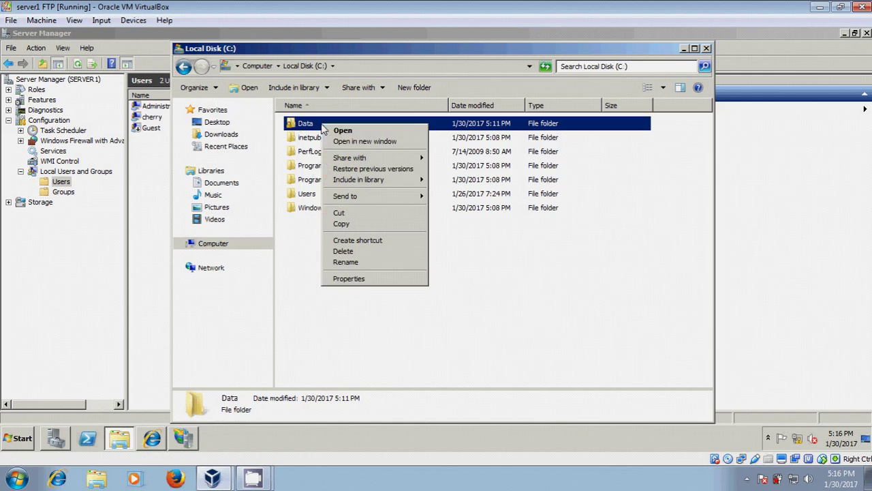
{"action": "left_click", "coordinate": [358, 279]}
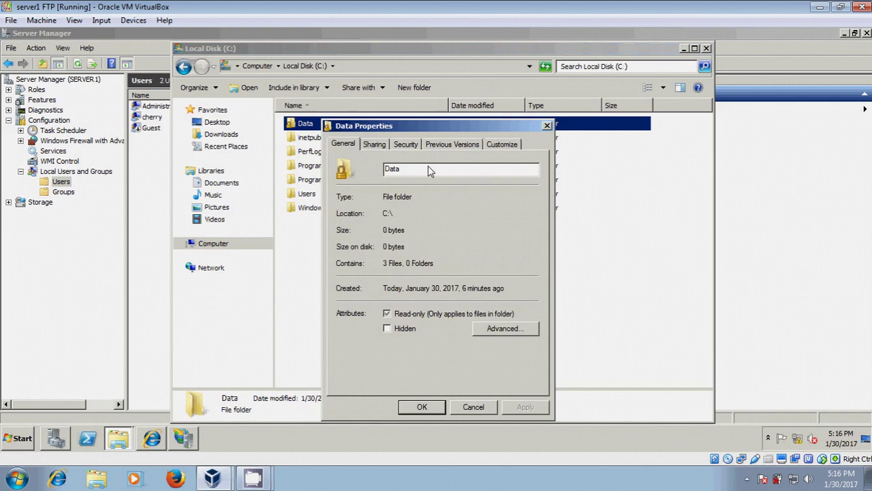
{"action": "left_click", "coordinate": [405, 144]}
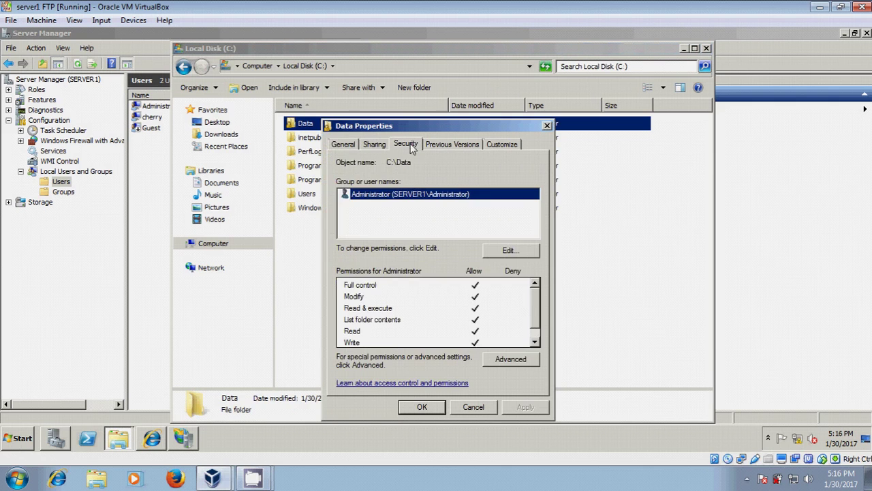
Add user cherry to C:\Data with Read & execute, List folder contents and Read, and apply
{"action": "left_click", "coordinate": [508, 251]}
{"action": "left_click", "coordinate": [481, 288]}
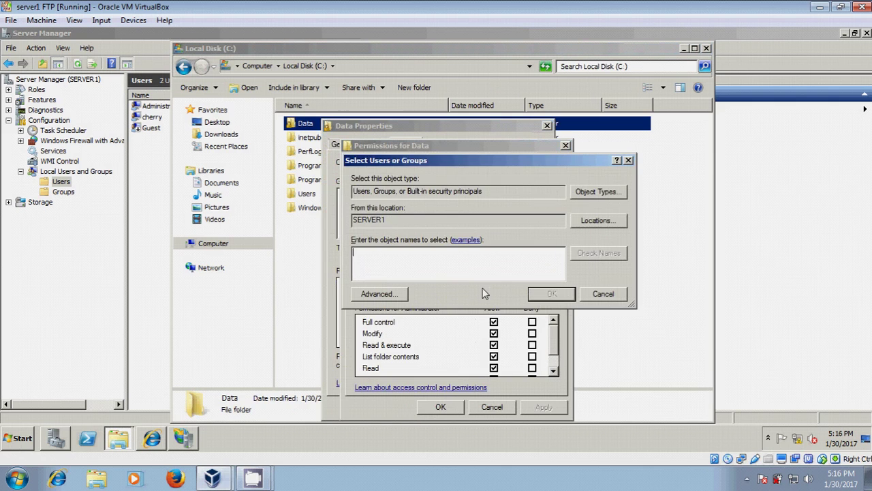
{"action": "type", "text": "cherry"}
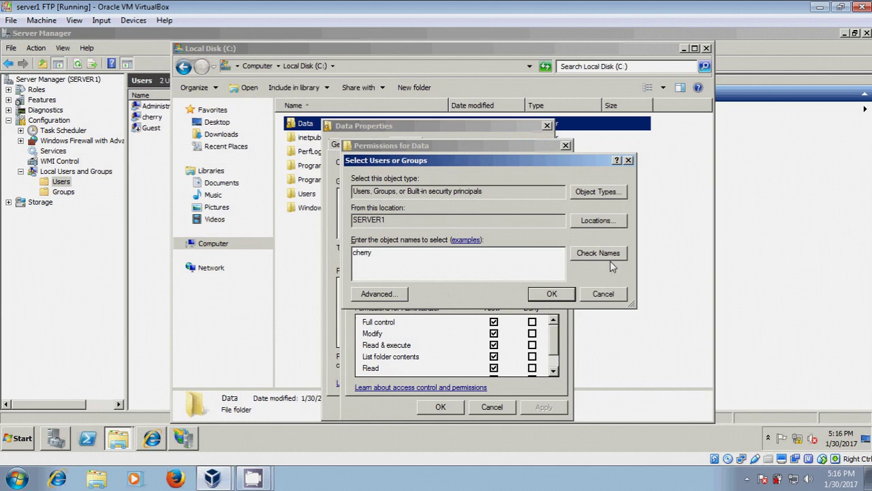
{"action": "left_click", "coordinate": [616, 255]}
{"action": "left_click", "coordinate": [552, 293]}
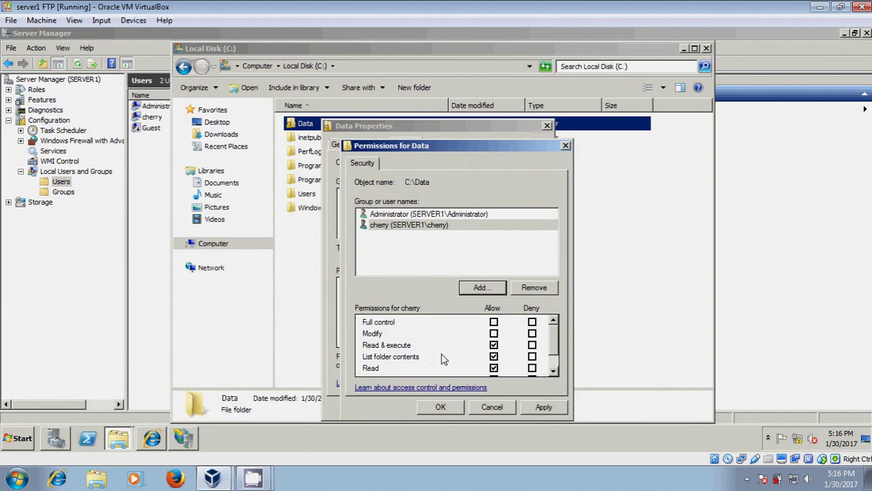
{"action": "left_click", "coordinate": [546, 410]}
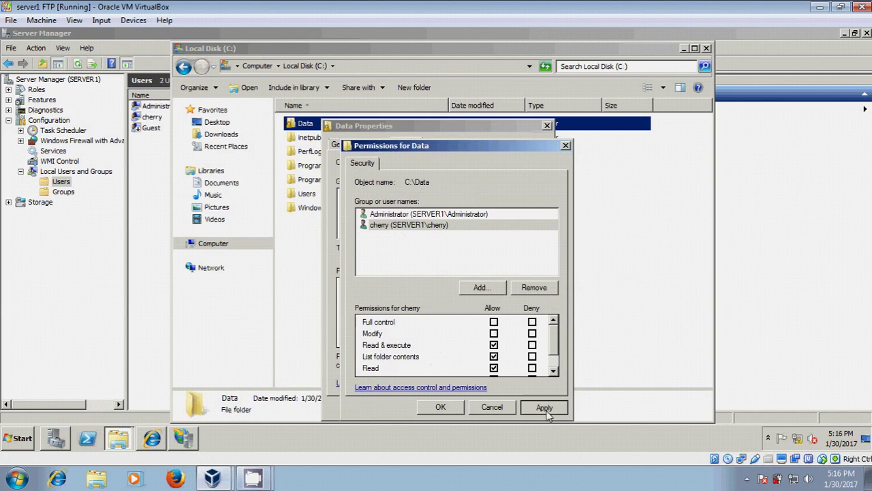
{"action": "left_click", "coordinate": [440, 406]}
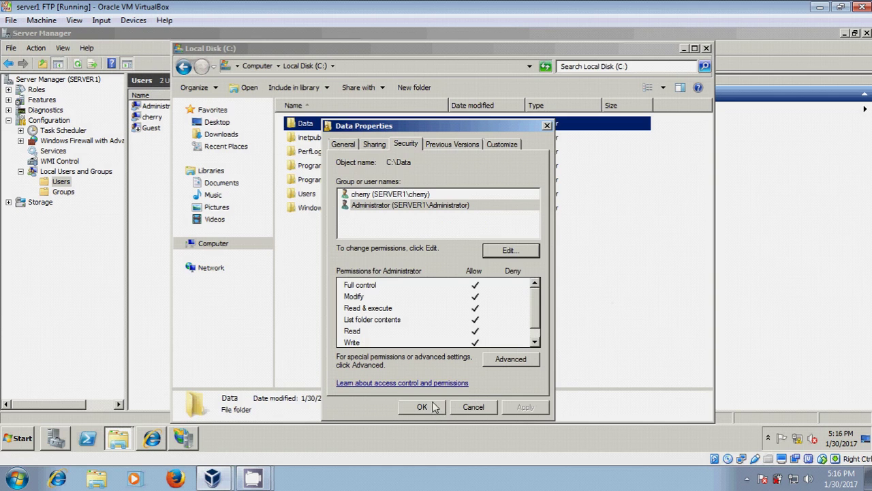
{"action": "left_click", "coordinate": [430, 411]}
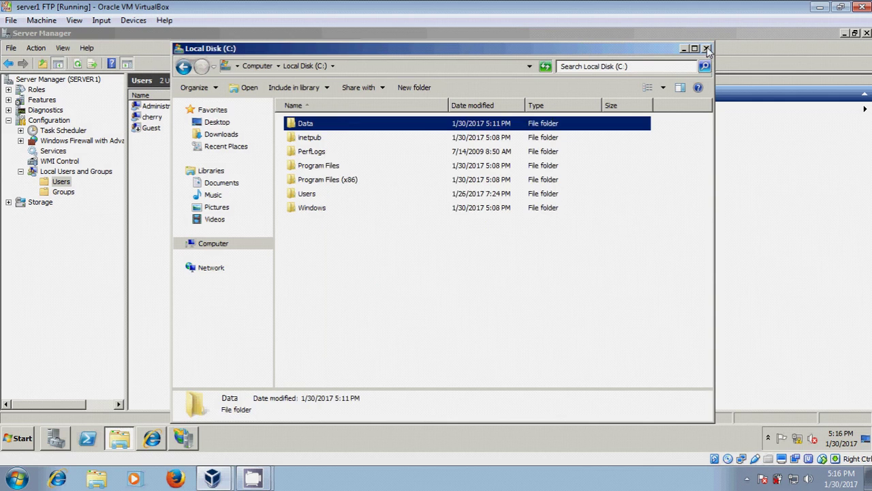
Open My FTP site's FTP IPv4 Address and Domain Restrictions page, cancelling the Add Deny Entry dialog
{"action": "left_click", "coordinate": [706, 48]}
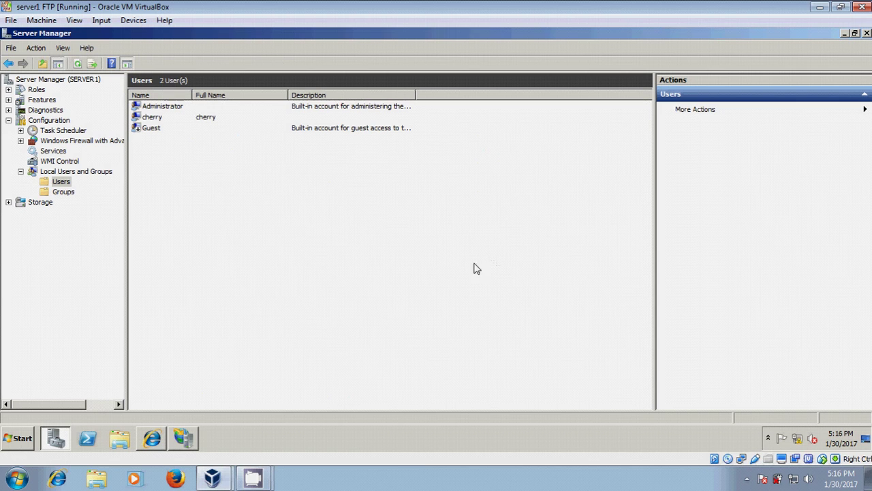
{"action": "left_click", "coordinate": [190, 439]}
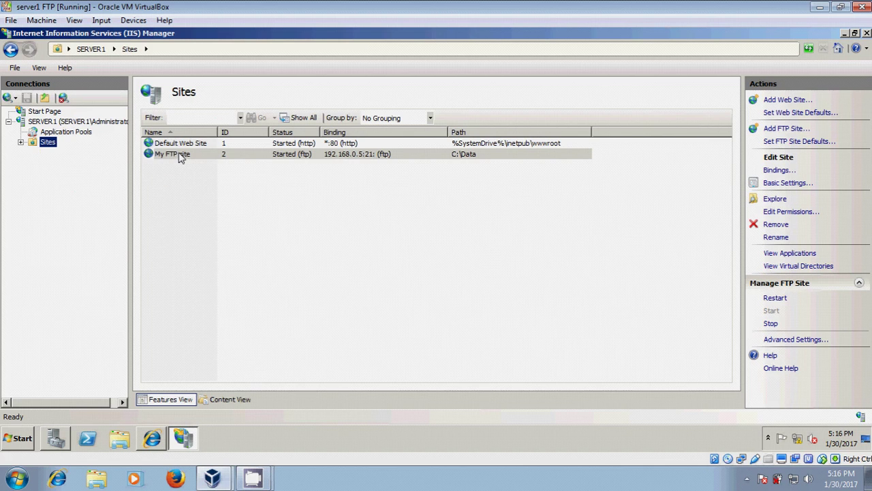
{"action": "left_click", "coordinate": [173, 157]}
{"action": "double_click", "coordinate": [174, 156]}
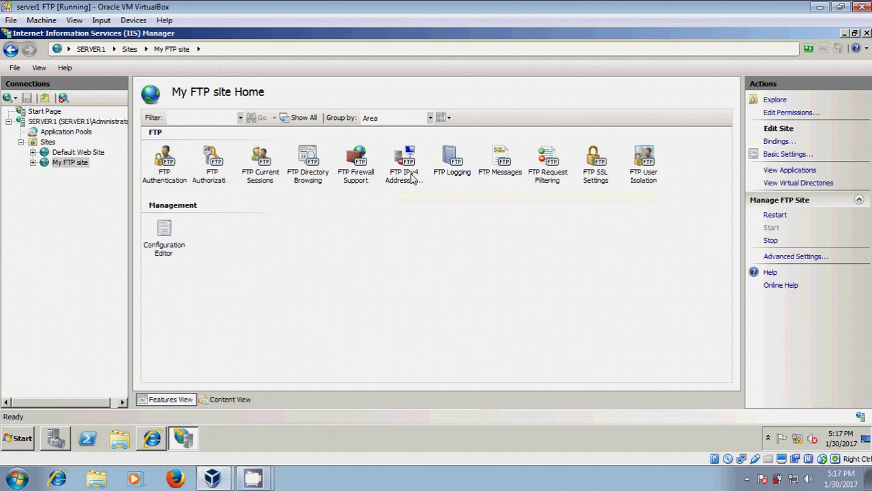
{"action": "double_click", "coordinate": [406, 176]}
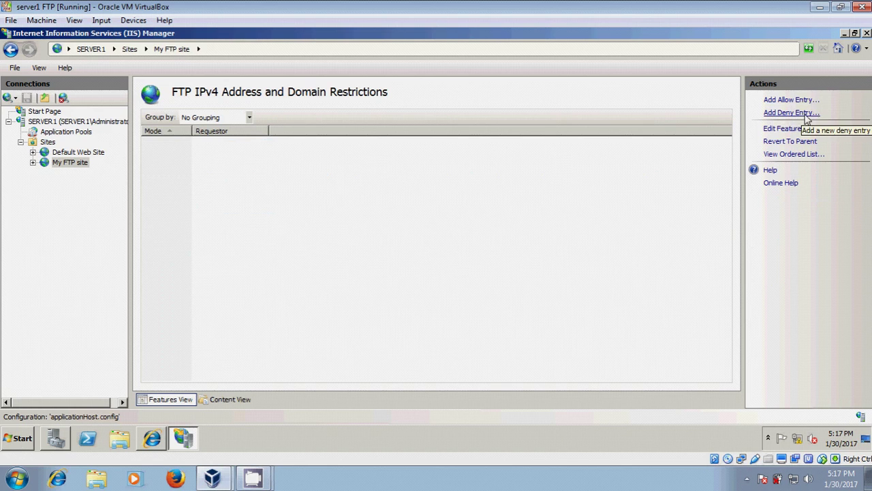
{"action": "left_click", "coordinate": [806, 114]}
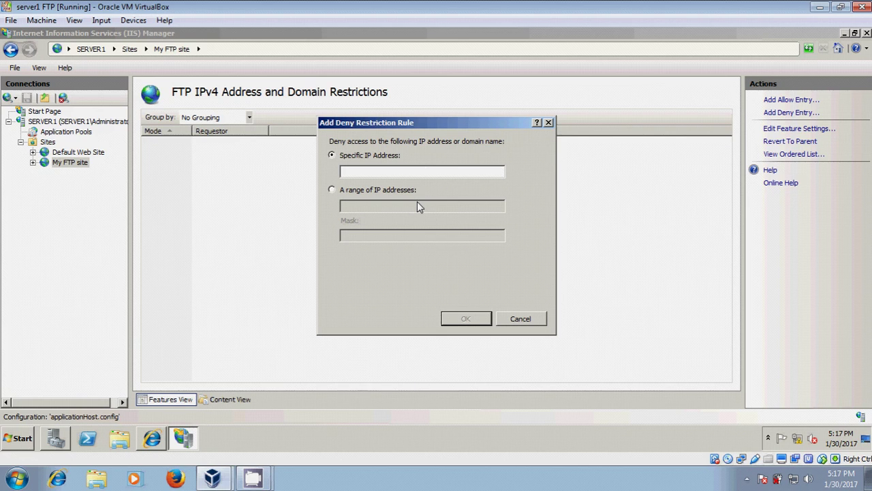
{"action": "left_click", "coordinate": [536, 324]}
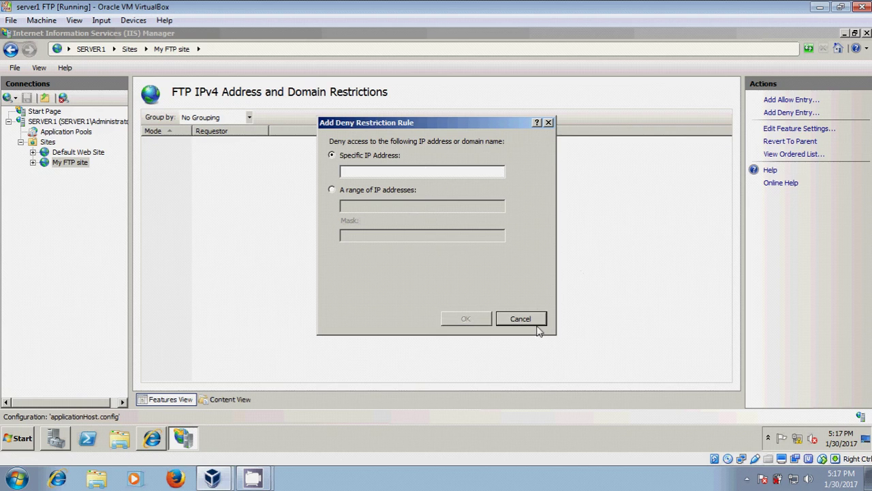
Minimize IIS Manager and launch Internet Explorer from the Start menu
{"action": "left_click", "coordinate": [844, 33]}
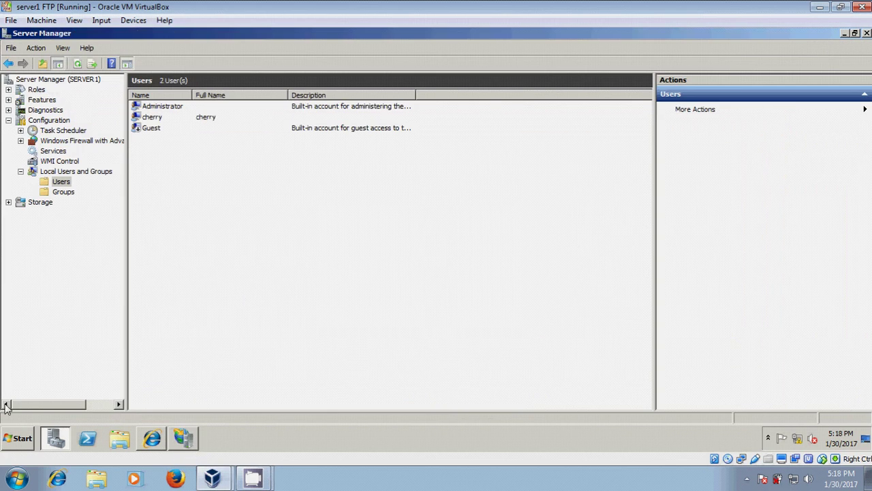
{"action": "left_click", "coordinate": [19, 439]}
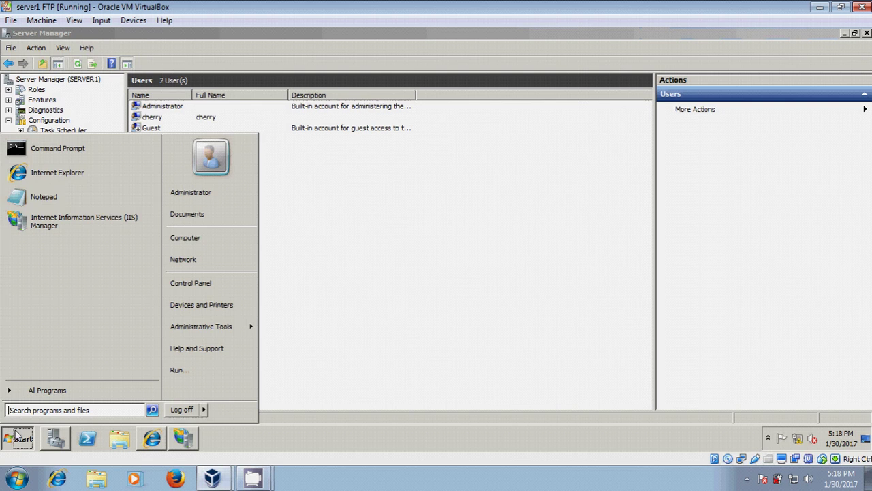
{"action": "left_click", "coordinate": [82, 179]}
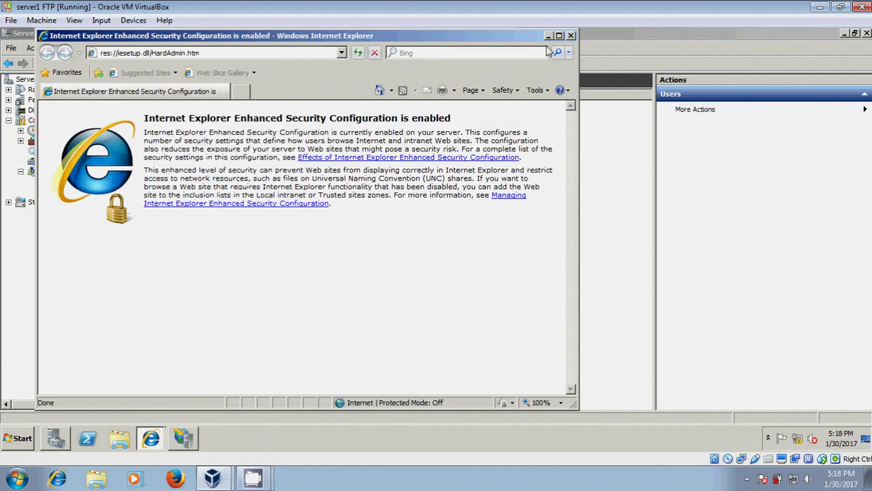
Go to ftp://192.168.0.5/ and log on as Administrator with the account password
{"action": "left_click", "coordinate": [263, 56]}
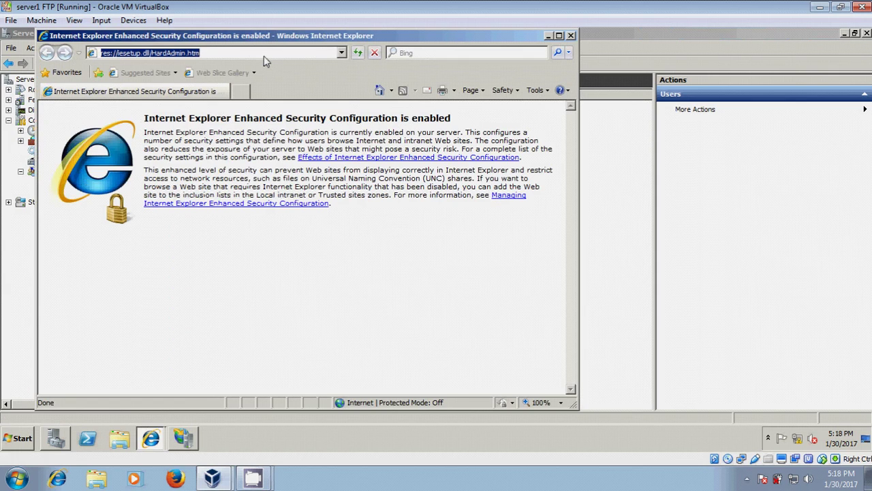
{"action": "type", "text": "ftp"}
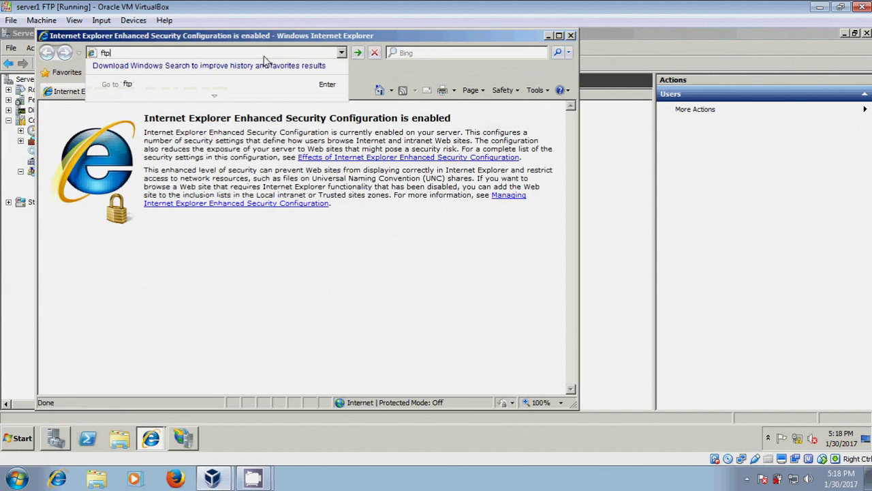
{"action": "type", "text": "://192.168."}
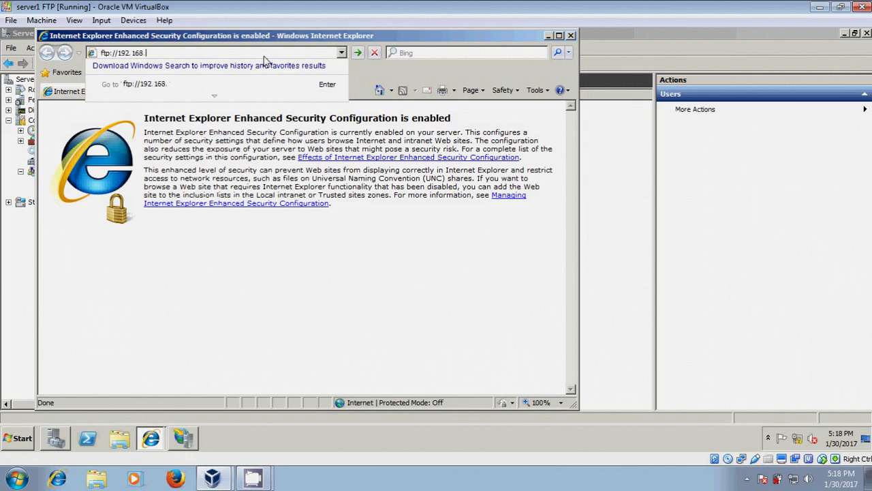
{"action": "type", "text": "0.5/"}
{"action": "key", "text": "Return"}
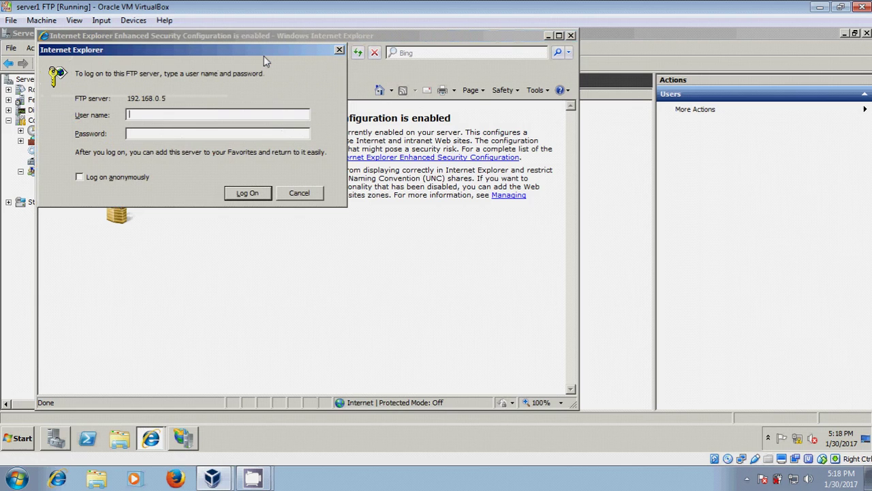
{"action": "type", "text": "Administrator"}
{"action": "key", "text": "Tab"}
{"action": "type", "text": "•••••••••"}
{"action": "left_click", "coordinate": [247, 195]}
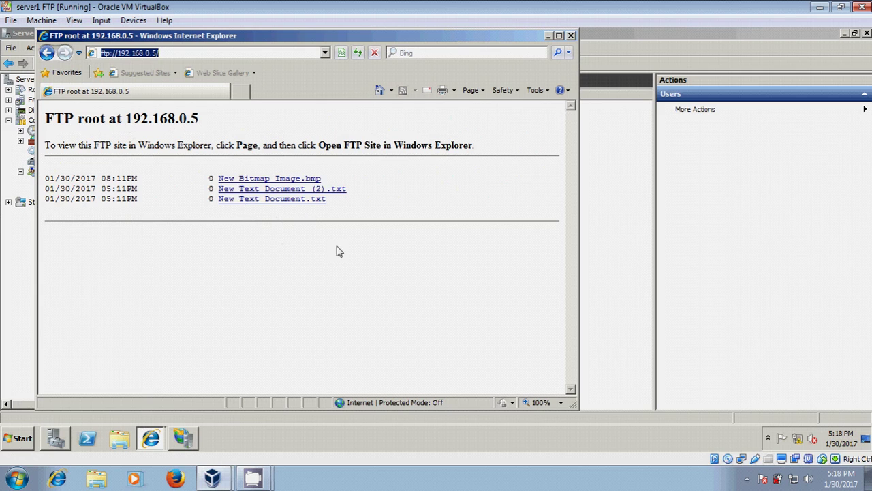
Reopen Internet Explorer at ftp://192.168.0.5/ and log on as cherry with the account password
{"action": "left_click", "coordinate": [571, 36]}
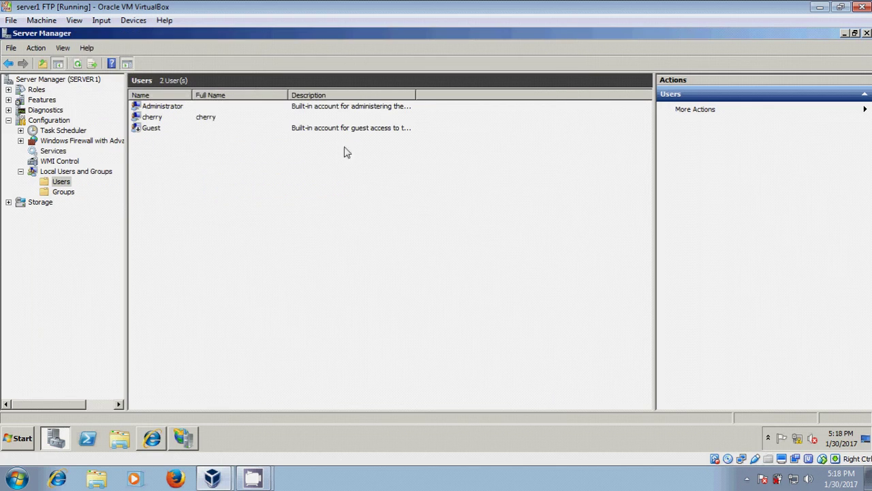
{"action": "left_click", "coordinate": [16, 439]}
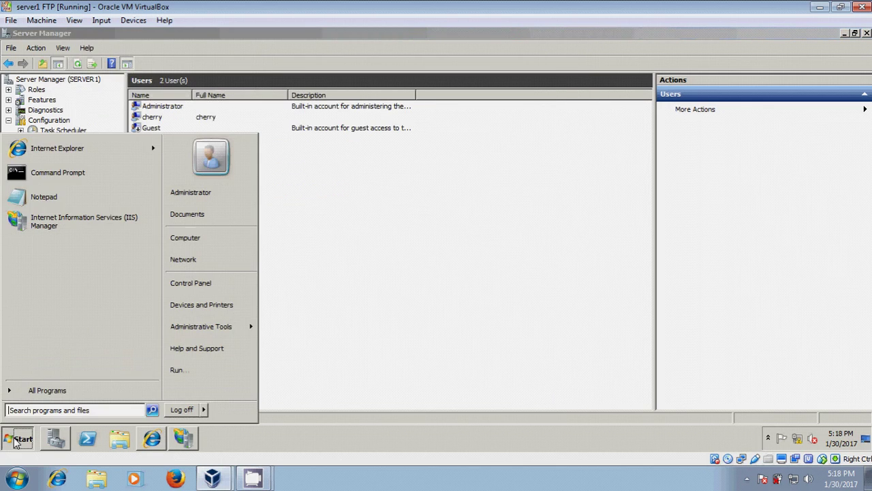
{"action": "left_click", "coordinate": [75, 158]}
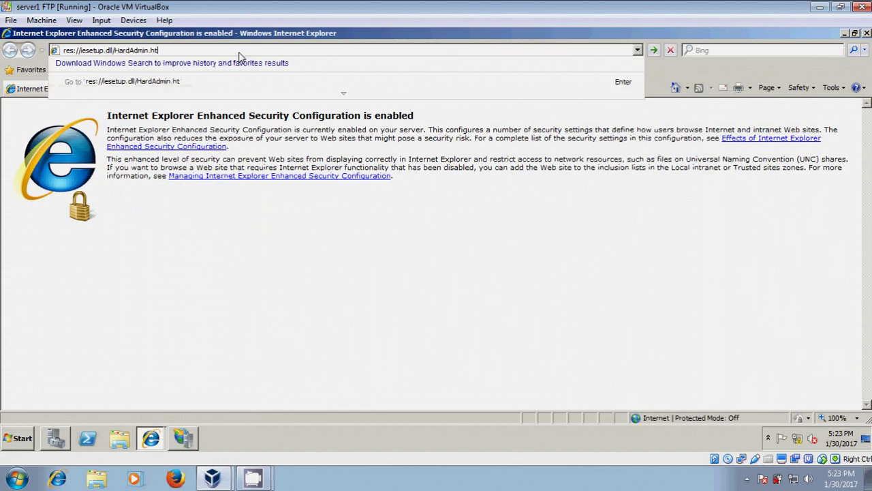
{"action": "key", "text": "BackSpace"}
{"action": "key", "text": "BackSpace"}
{"action": "key", "text": "BackSpace"}
{"action": "key", "text": "BackSpace"}
{"action": "key", "text": "BackSpace"}
{"action": "key", "text": "BackSpace"}
{"action": "key", "text": "BackSpace"}
{"action": "key", "text": "BackSpace"}
{"action": "key", "text": "BackSpace"}
{"action": "key", "text": "BackSpace"}
{"action": "key", "text": "BackSpace"}
{"action": "key", "text": "BackSpace"}
{"action": "key", "text": "BackSpace"}
{"action": "key", "text": "BackSpace"}
{"action": "key", "text": "BackSpace"}
{"action": "key", "text": "BackSpace"}
{"action": "key", "text": "BackSpace"}
{"action": "key", "text": "BackSpace"}
{"action": "key", "text": "BackSpace"}
{"action": "key", "text": "BackSpace"}
{"action": "key", "text": "BackSpace"}
{"action": "key", "text": "BackSpace"}
{"action": "key", "text": "BackSpace"}
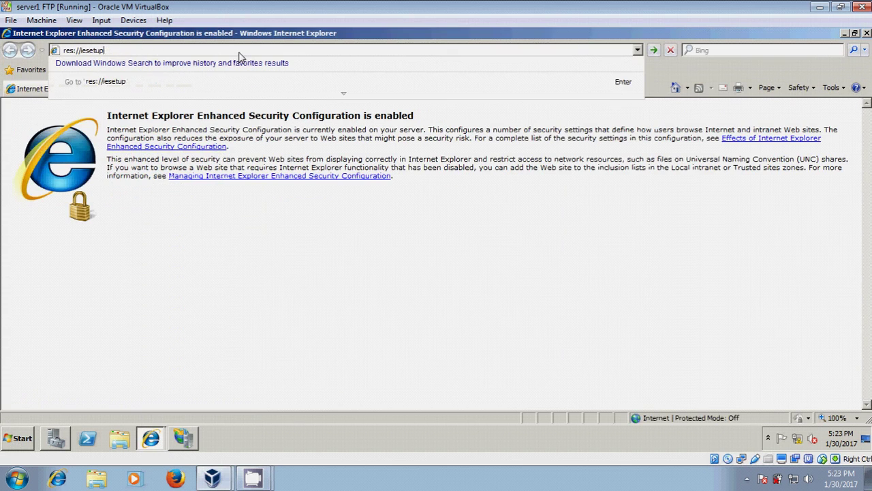
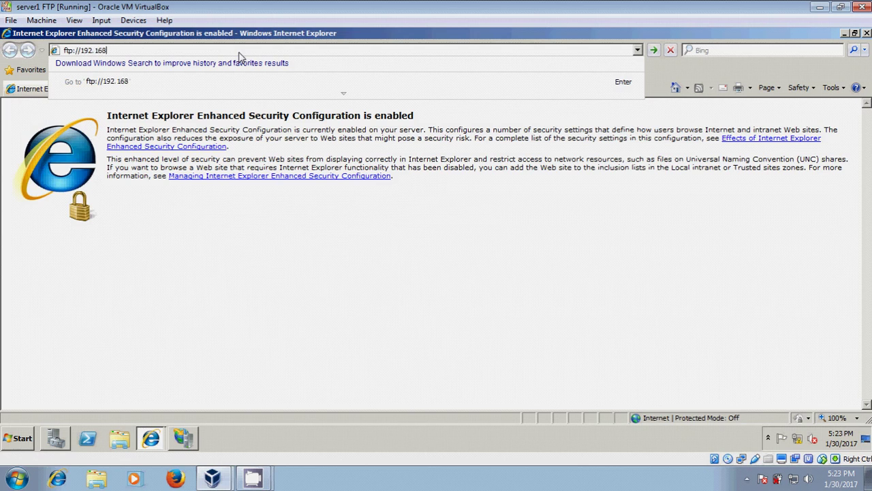
{"action": "key", "text": "Return"}
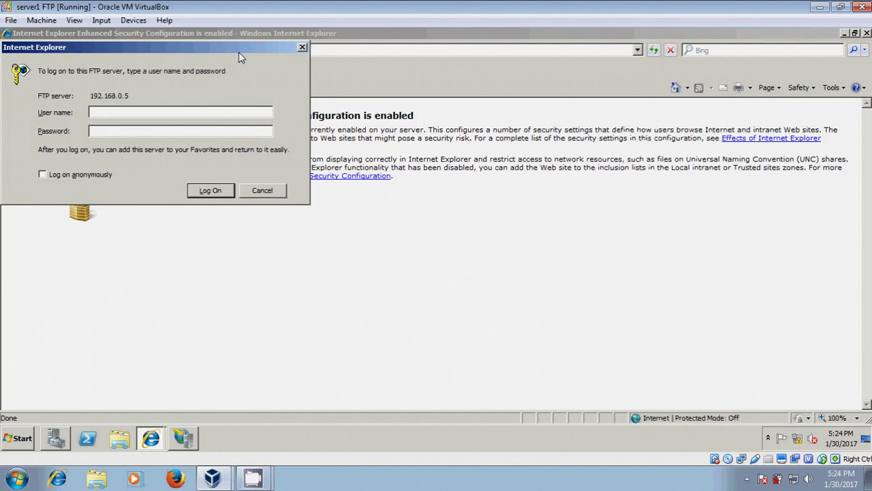
{"action": "left_click", "coordinate": [214, 190]}
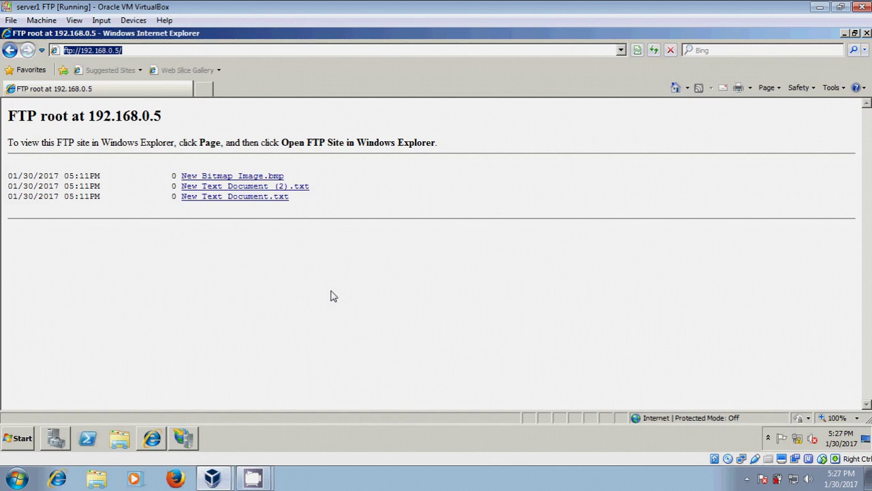
Load the router admin page at 192.168.0.1 in a new Internet Explorer and show Forwarding > Virtual Servers
{"action": "left_click", "coordinate": [18, 440]}
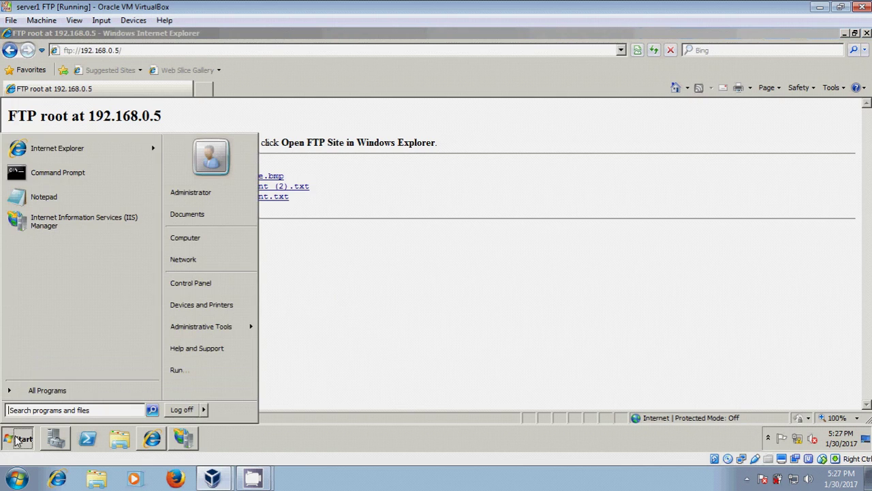
{"action": "left_click", "coordinate": [94, 158]}
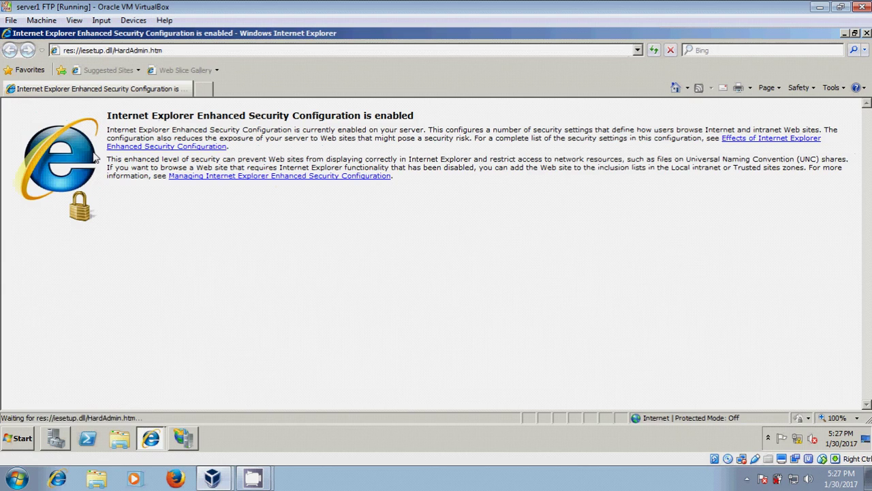
{"action": "left_click", "coordinate": [239, 51]}
{"action": "type", "text": "1"}
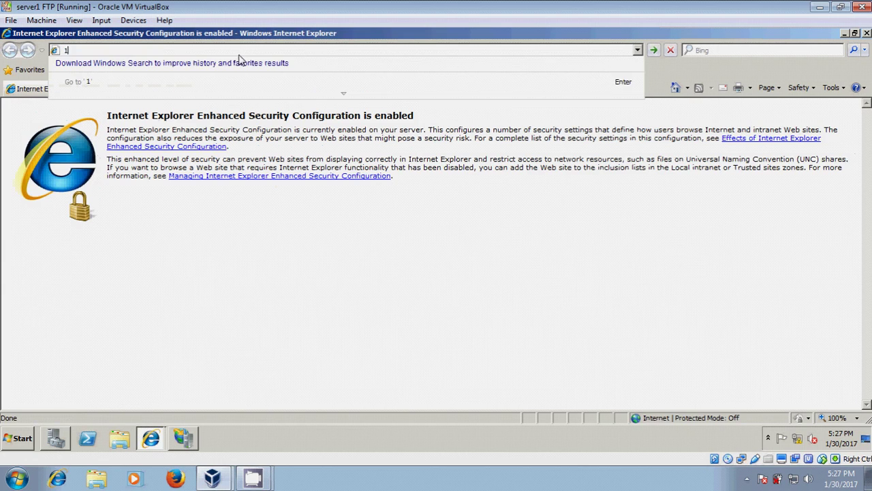
{"action": "type", "text": "92.16"}
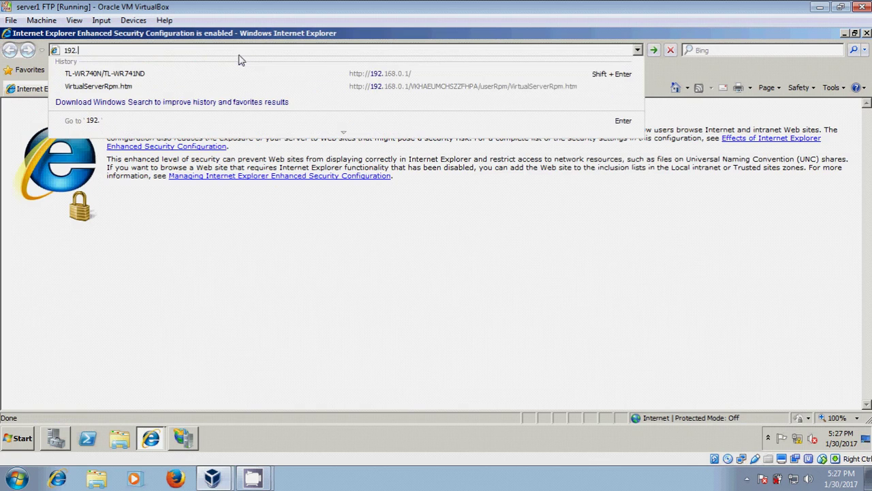
{"action": "type", "text": "8.0.1"}
{"action": "key", "text": "Return"}
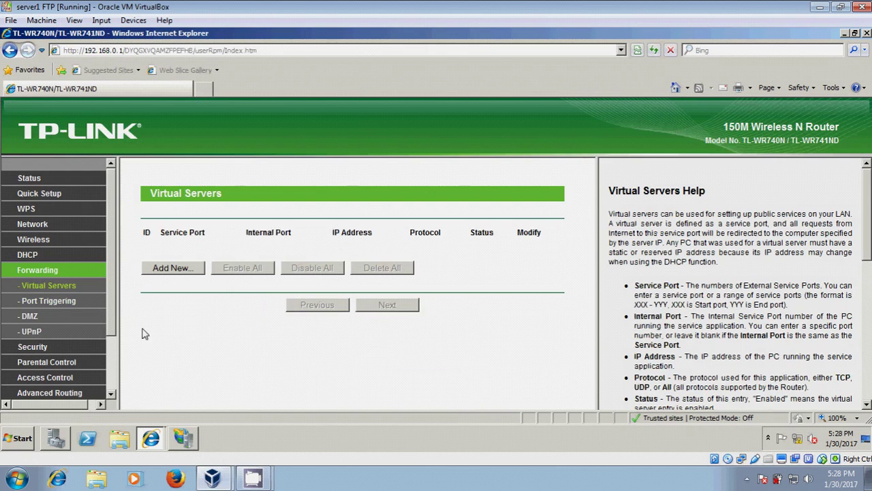
{"action": "left_click", "coordinate": [59, 289]}
Add a virtual server entry for service port 21 with protocol All, save it, and return to the list
{"action": "left_click", "coordinate": [172, 269]}
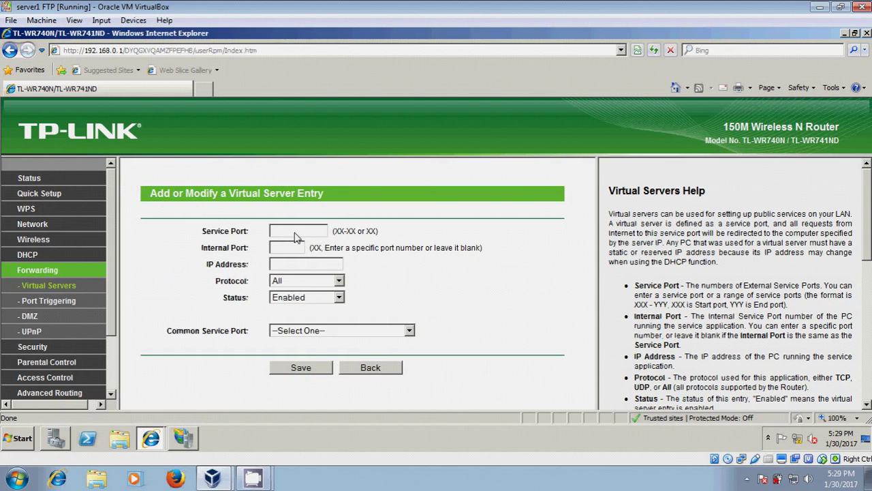
{"action": "left_click", "coordinate": [295, 236]}
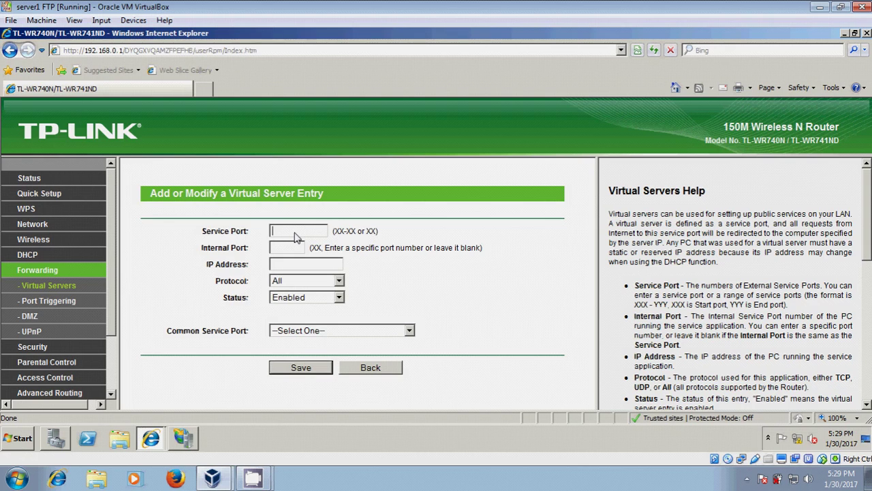
{"action": "type", "text": "21"}
{"action": "left_click", "coordinate": [339, 282]}
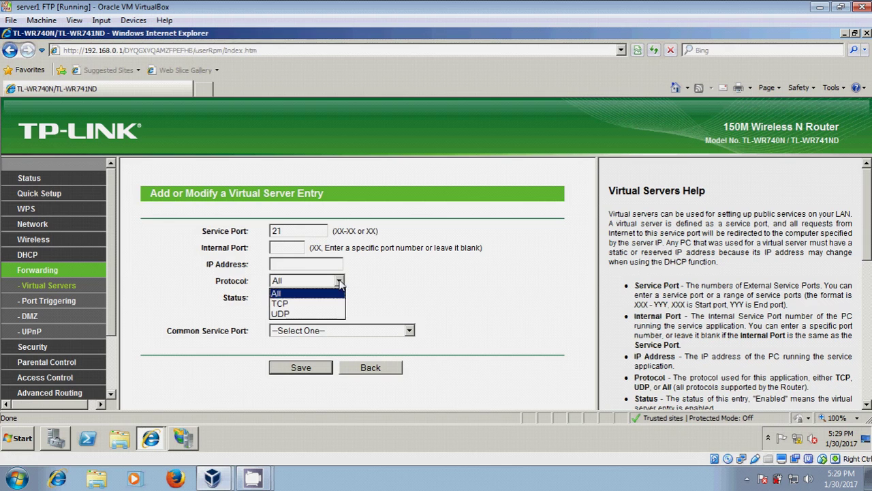
{"action": "left_click", "coordinate": [339, 283]}
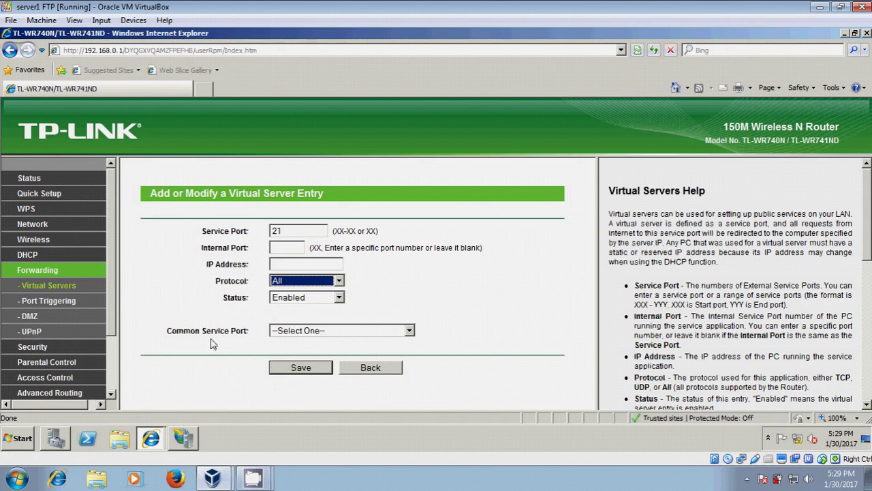
{"action": "left_click", "coordinate": [409, 330]}
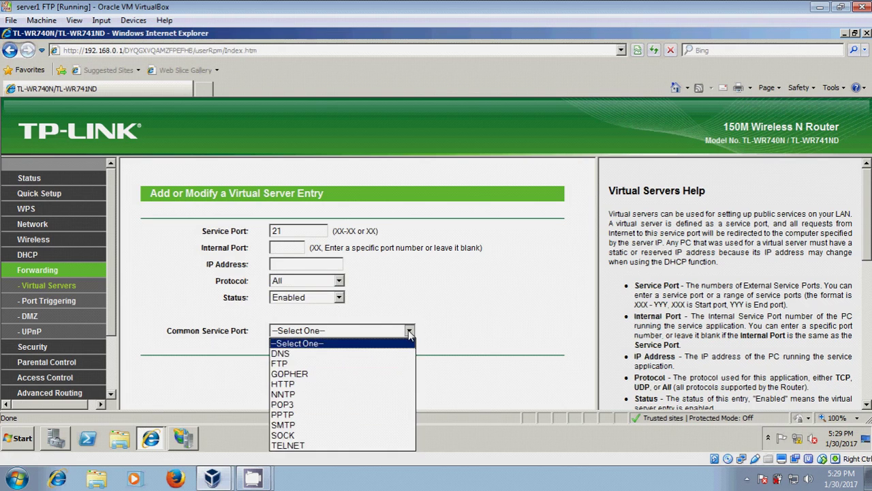
{"action": "left_click", "coordinate": [475, 329]}
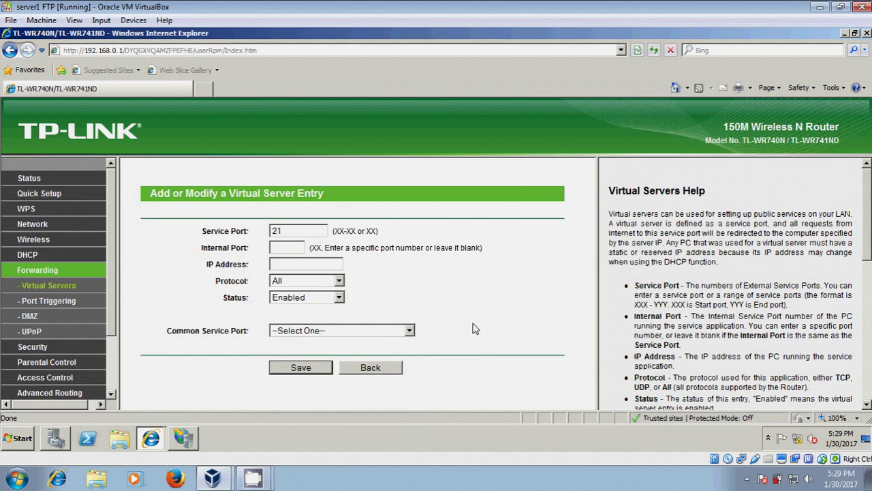
{"action": "left_click", "coordinate": [299, 374]}
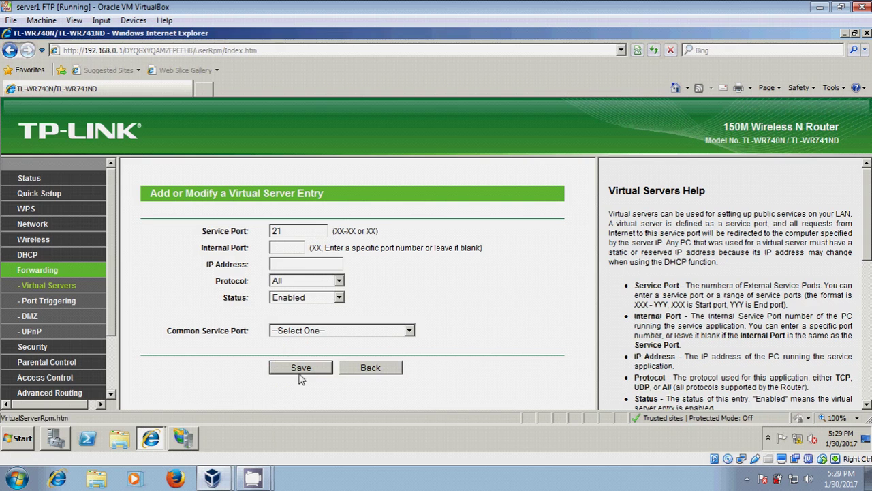
{"action": "left_click", "coordinate": [398, 368]}
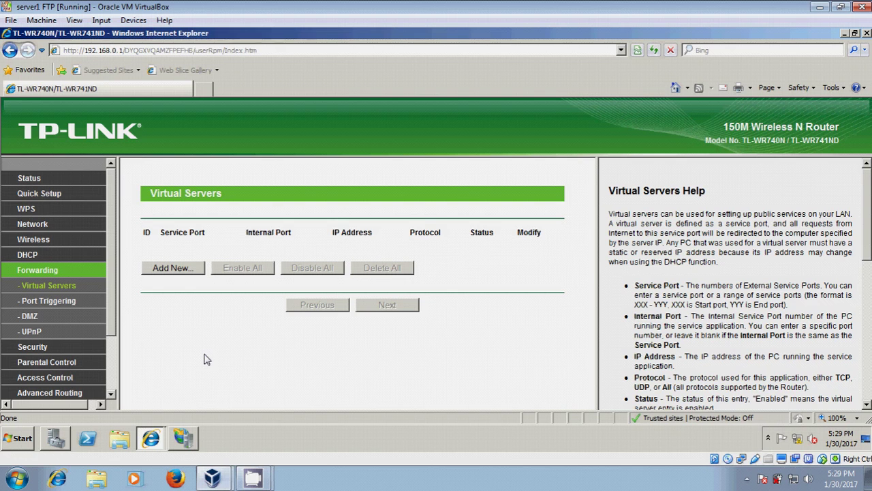
Close the TP-LINK router Internet Explorer window
{"action": "left_click", "coordinate": [866, 33]}
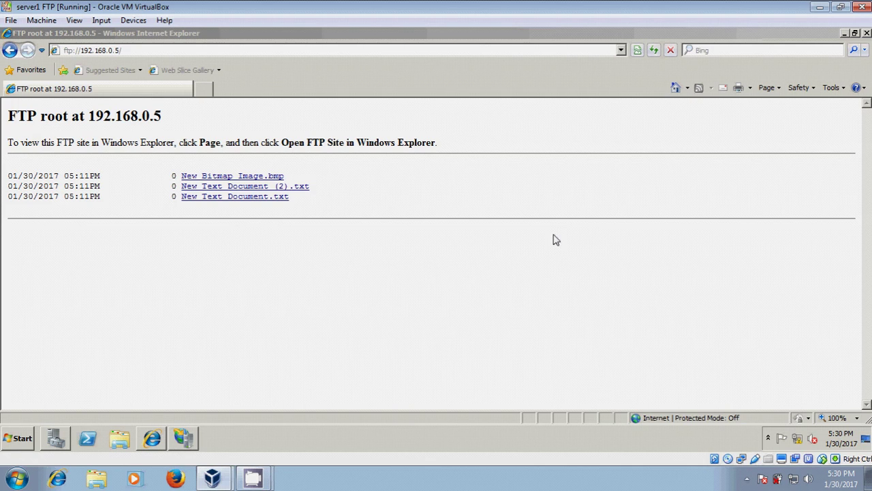
Minimize the VirtualBox virtual machine window
{"action": "left_click", "coordinate": [820, 8]}
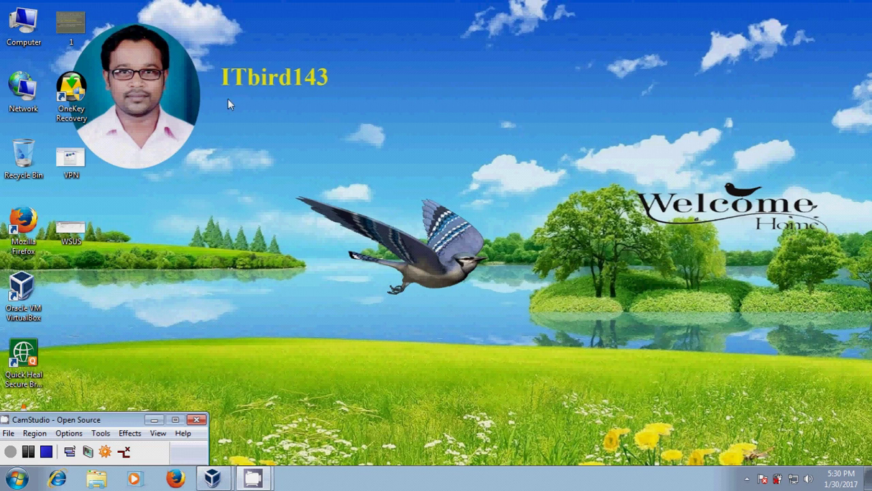